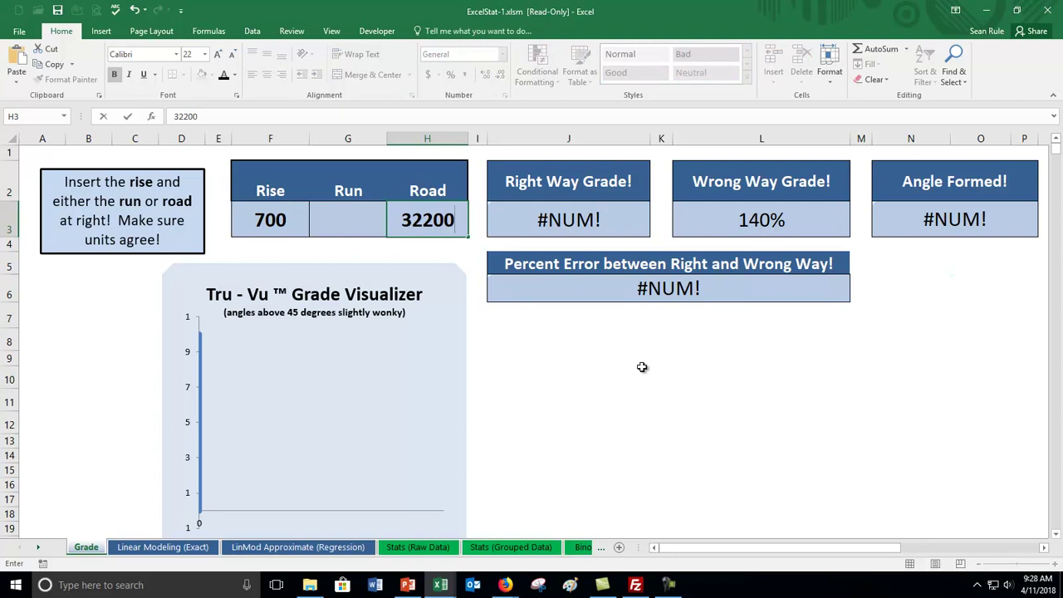
Enter 32200 as the road length and compare the Right Way and Wrong Way grade cells.
key("Return")
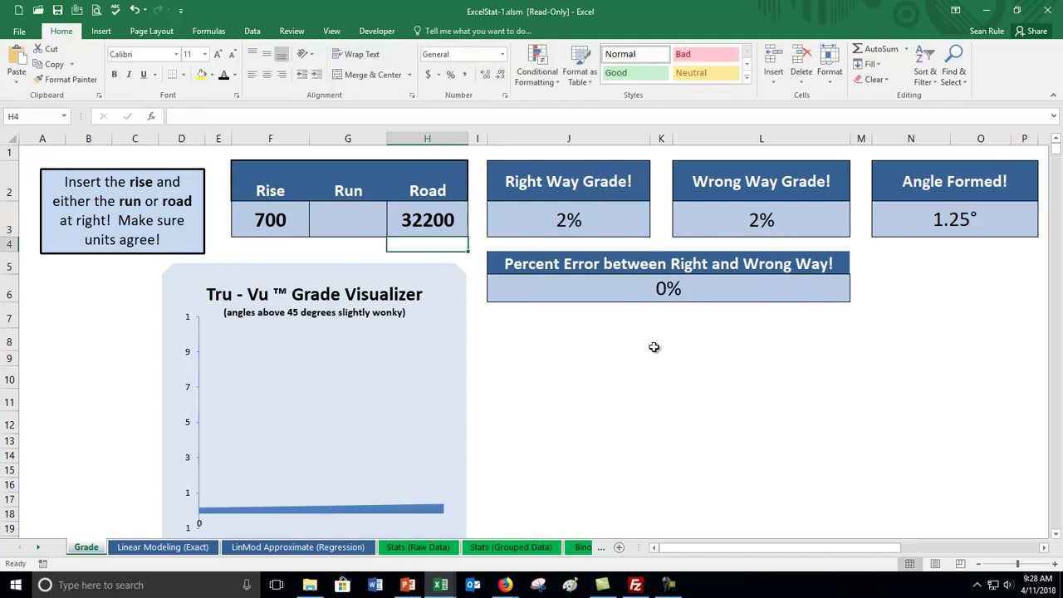
left_click(577, 224)
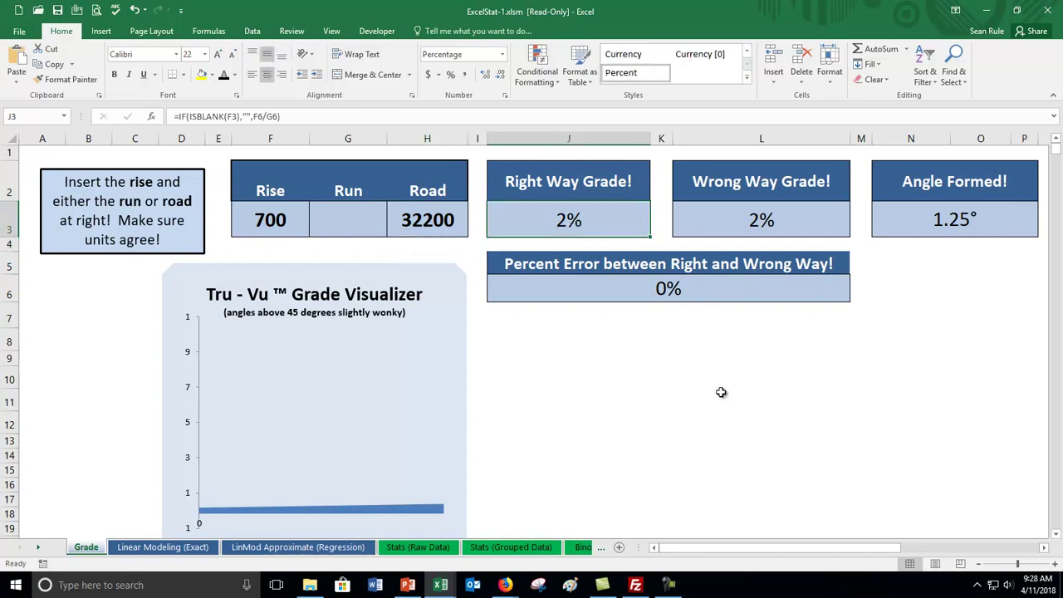
left_click(757, 213)
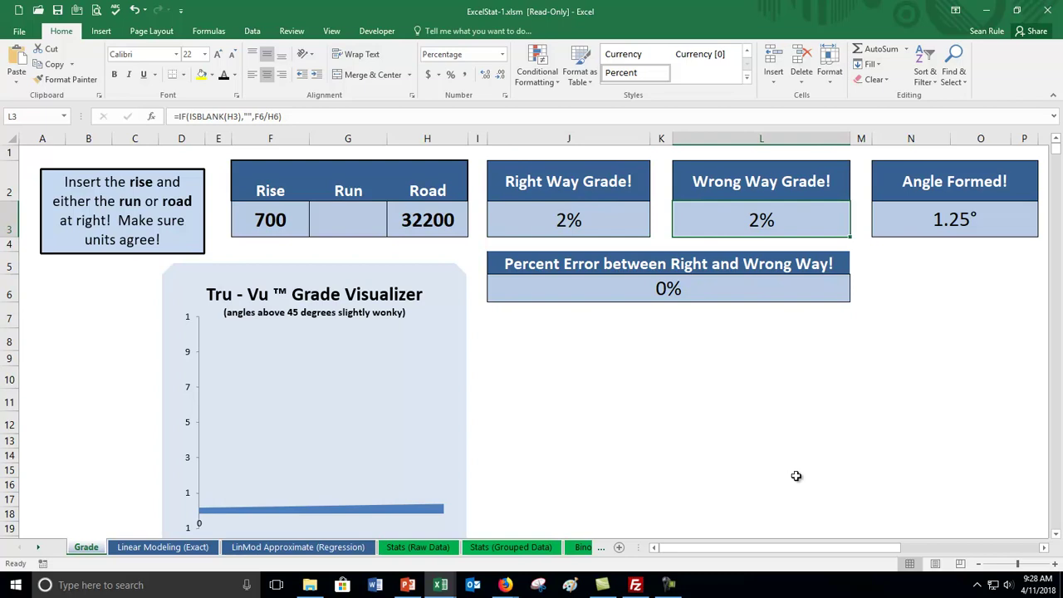
left_click(584, 231)
left_click(713, 222)
left_click(608, 227)
left_click(725, 226)
left_click(603, 227)
left_click(764, 220)
Display the Right Way Grade percentage with five decimal places.
left_click(634, 226)
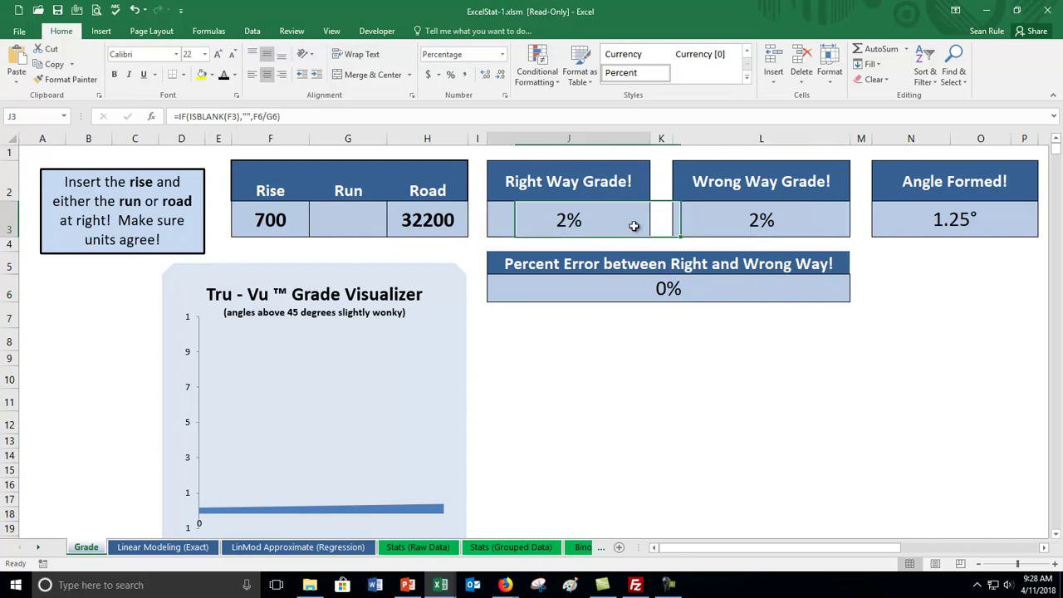
left_click(487, 75)
left_click(487, 75)
left_click(487, 75)
left_click(487, 75)
left_click(487, 75)
Display the Wrong Way Grade percentage with six decimal places and compare it with the Right Way Grade.
left_click(744, 216)
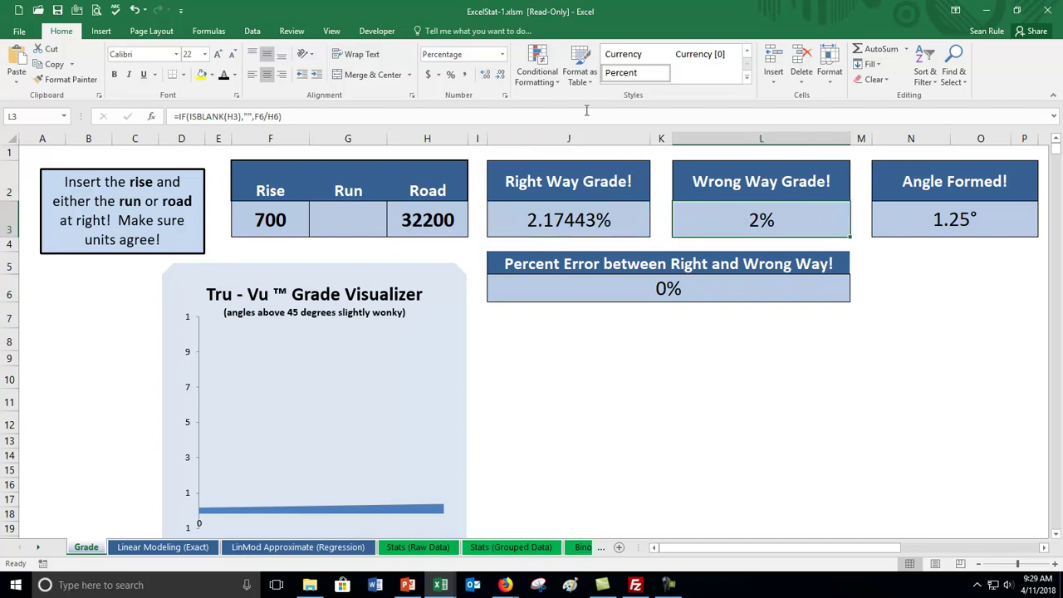
left_click(487, 75)
left_click(487, 75)
left_click(487, 75)
left_click(486, 75)
left_click(486, 75)
left_click(487, 75)
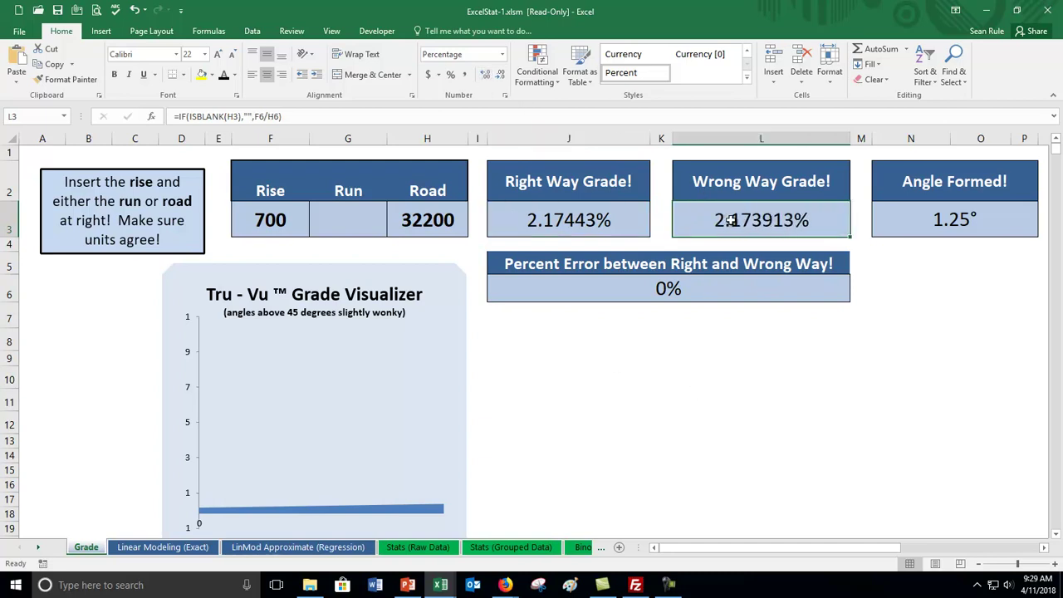
left_click(582, 223)
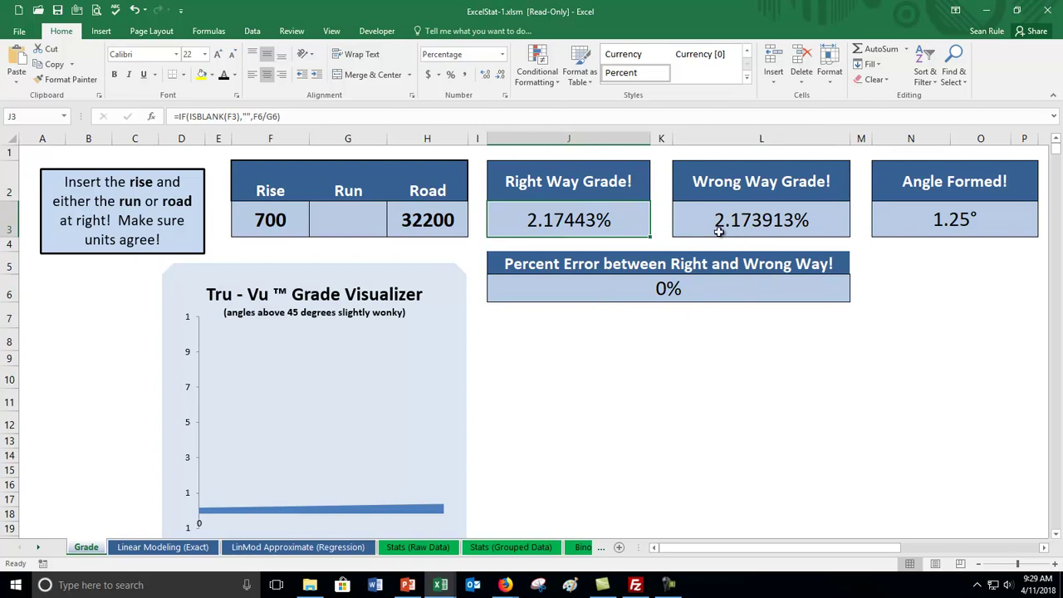
Reduce the Wrong Way Grade display to a whole percentage without decimal places.
left_click(803, 225)
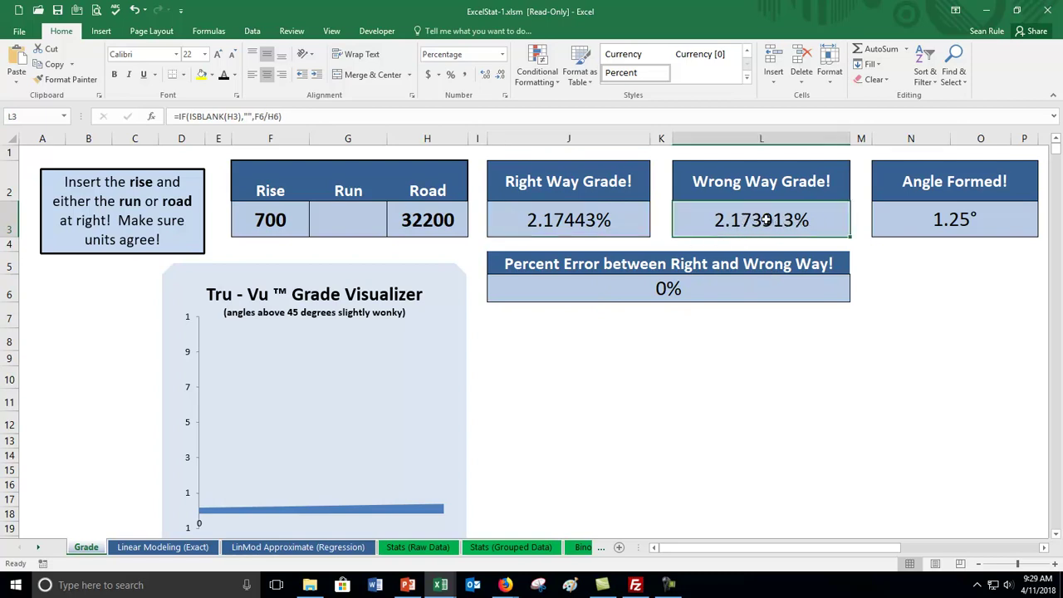
left_click(500, 75)
left_click(500, 76)
left_click(500, 76)
left_click(501, 76)
left_click(500, 75)
left_click(500, 76)
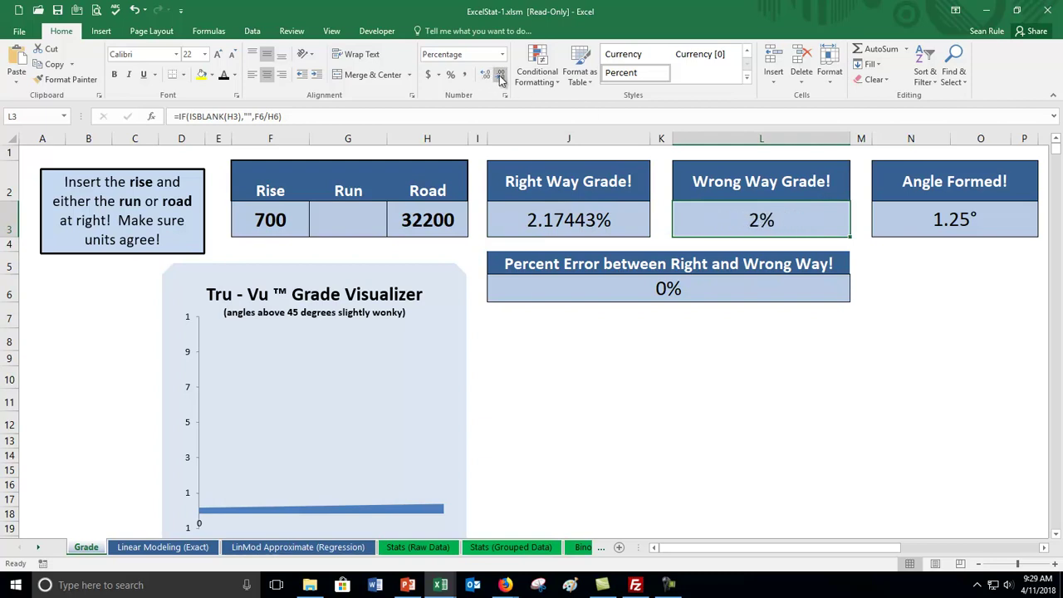
Reduce the Right Way Grade display to a whole percentage without decimal places.
left_click(529, 216)
left_click(501, 76)
left_click(501, 77)
left_click(501, 76)
left_click(501, 76)
left_click(501, 76)
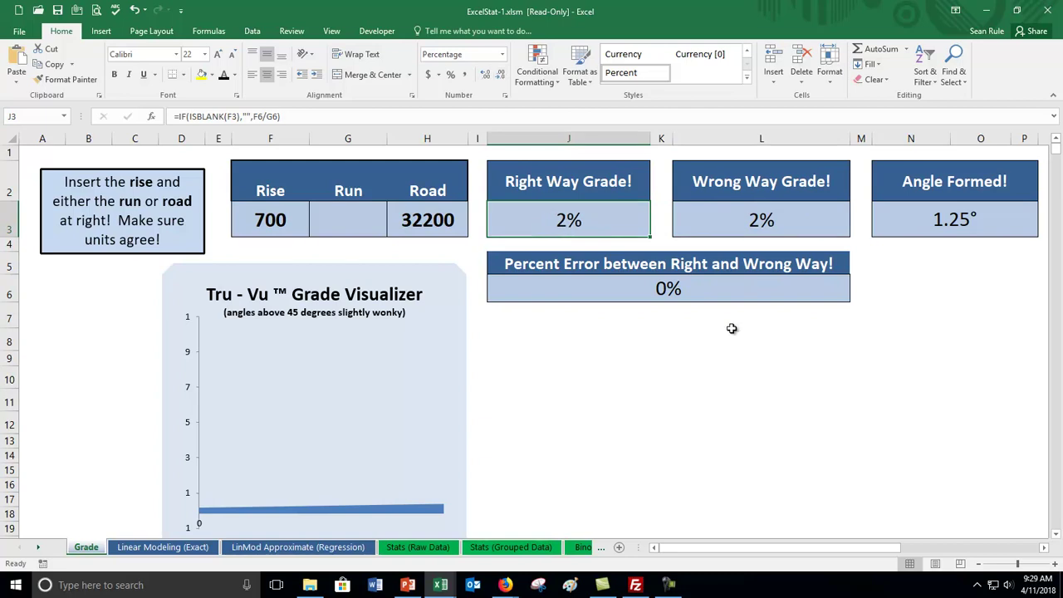
Examine how the rise, run and road entries relate to the Right Way Grade, Wrong Way Grade and angle formed.
left_click(706, 223)
left_click(645, 222)
left_click(747, 224)
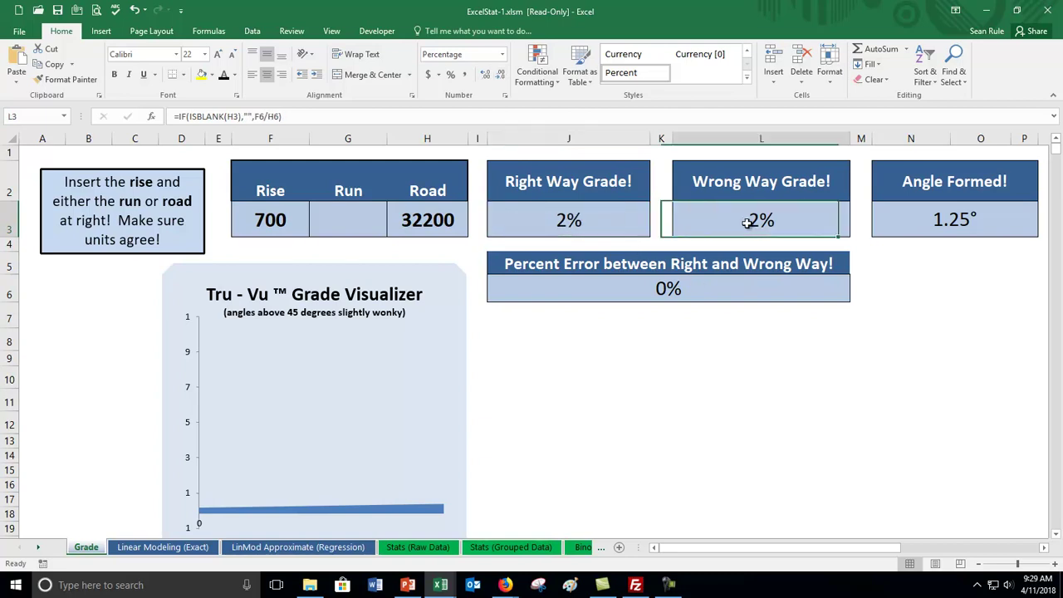
left_click(584, 223)
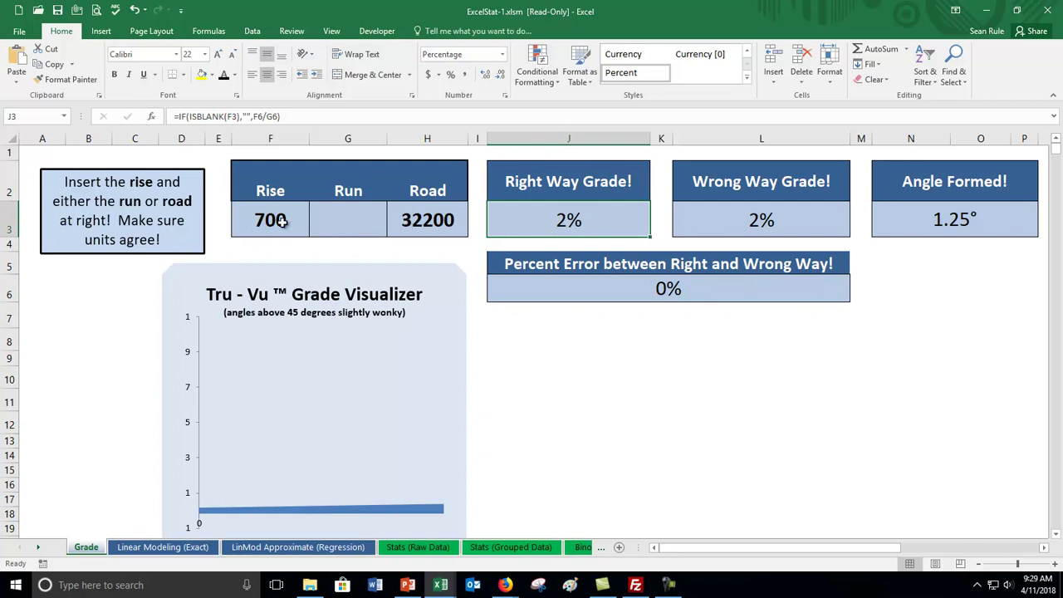
left_click(359, 216)
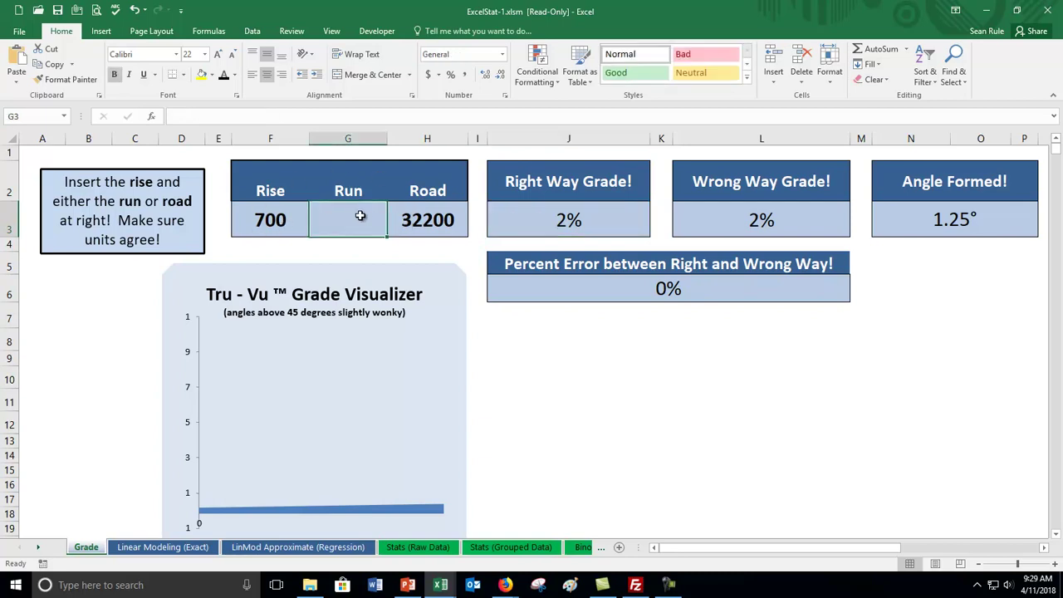
left_click(613, 216)
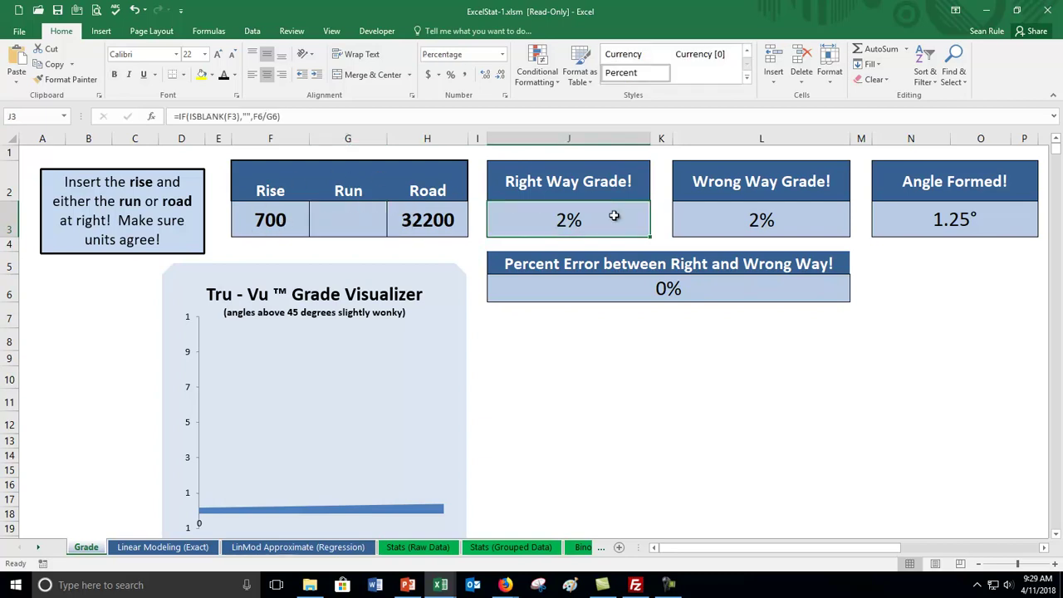
left_click(764, 195)
left_click(766, 218)
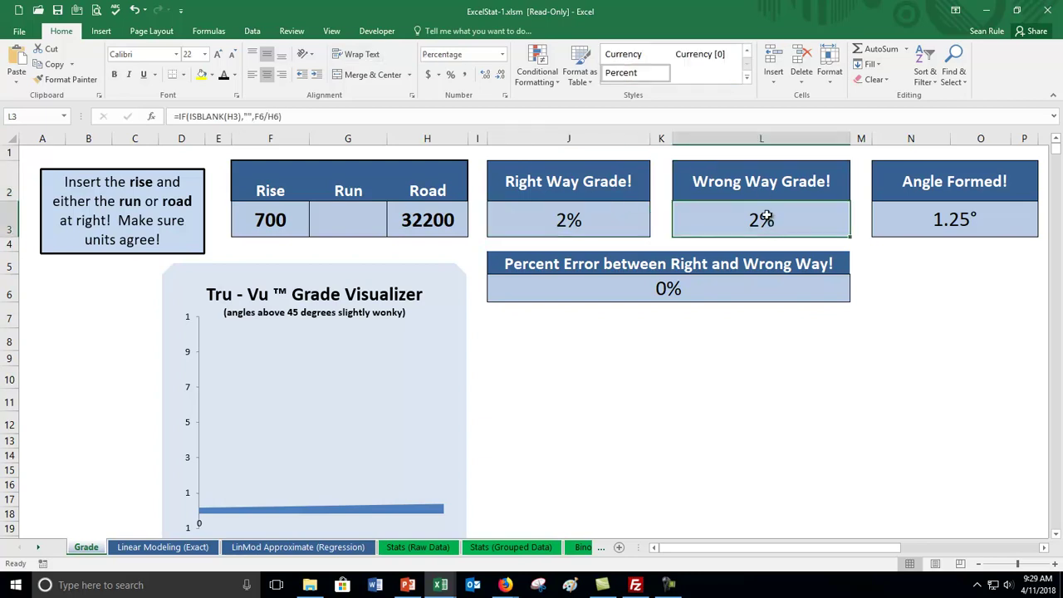
left_click(284, 220)
left_click(433, 221)
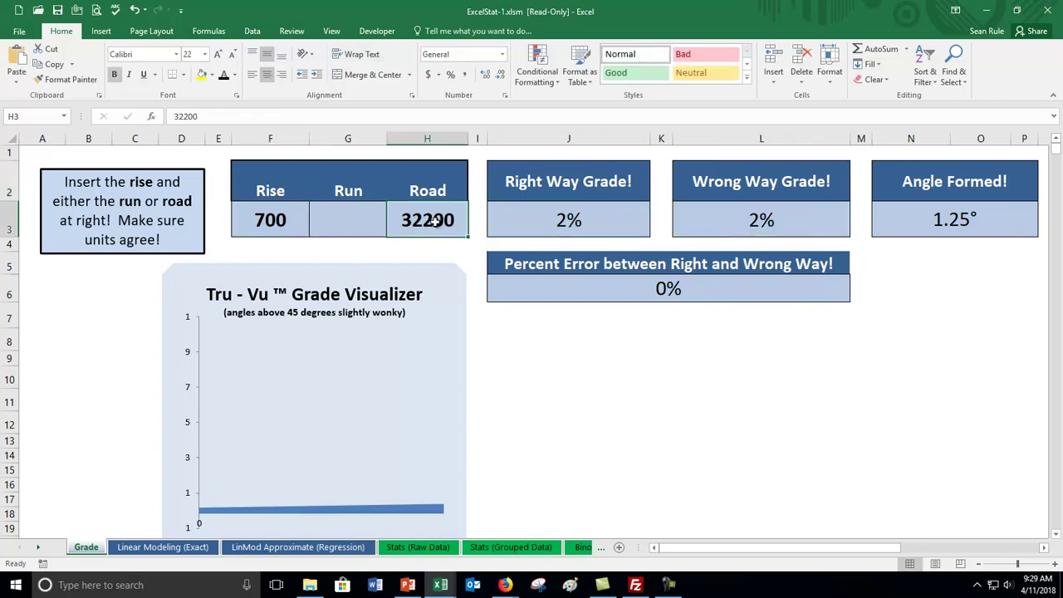
left_click(619, 212)
left_click(704, 214)
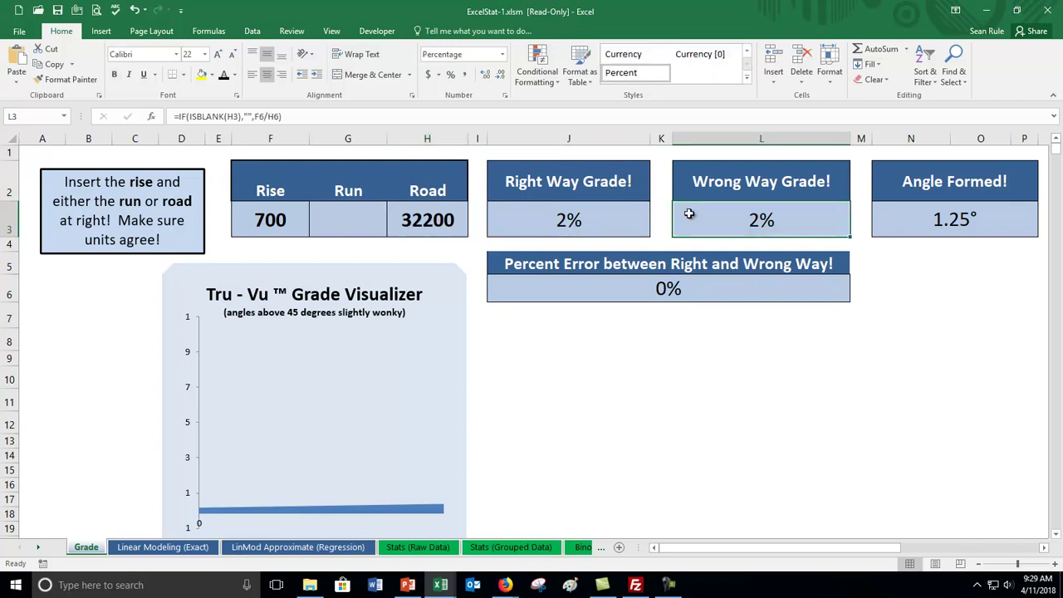
left_click(955, 217)
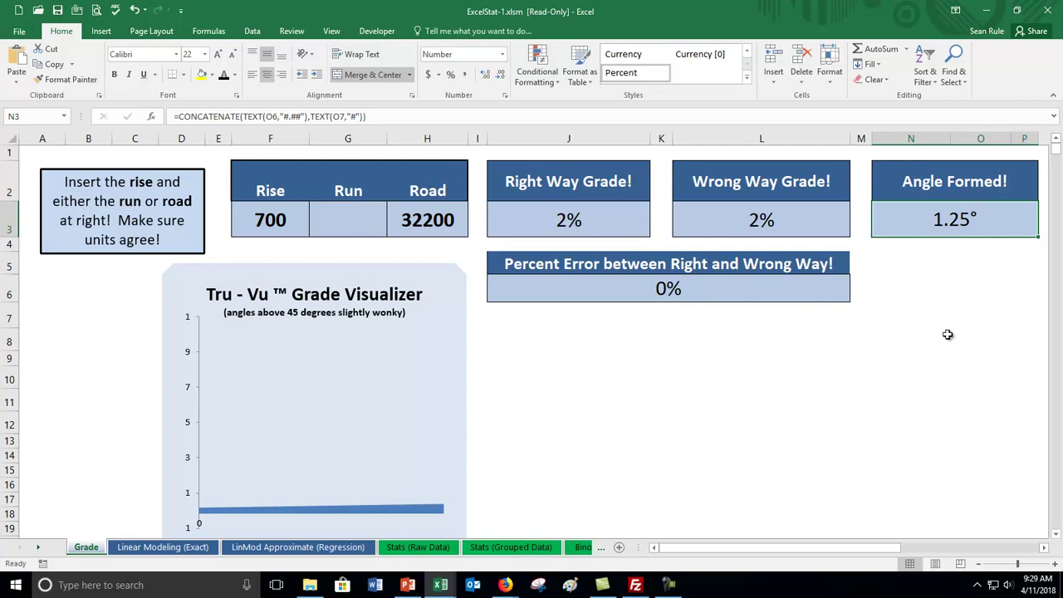
Display the percent error between the right and wrong way with seven decimal places.
left_click(662, 284)
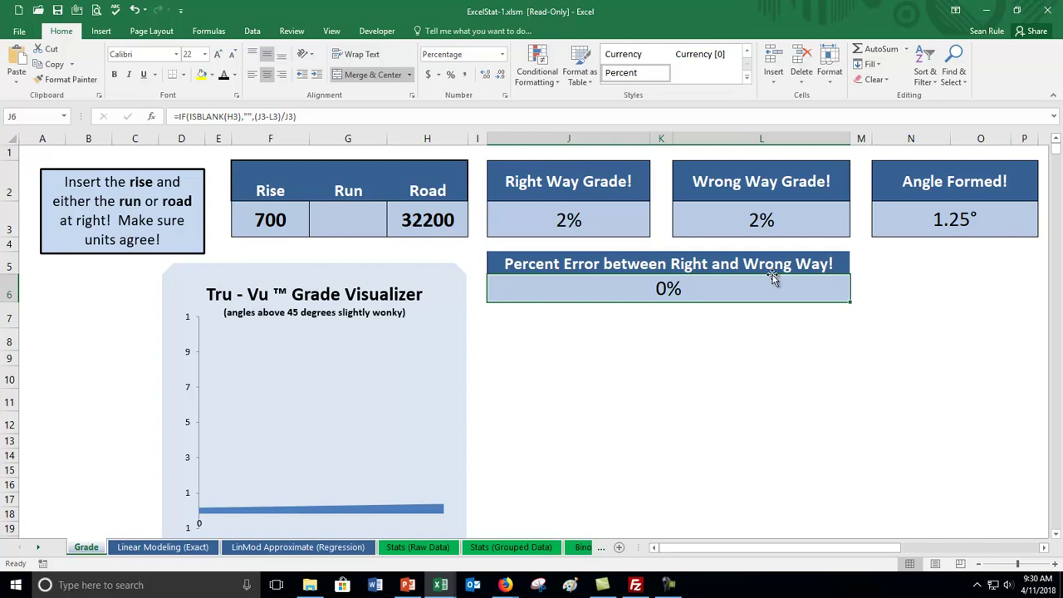
left_click(486, 75)
left_click(486, 75)
left_click(486, 76)
left_click(486, 75)
left_click(486, 75)
left_click(486, 75)
left_click(485, 76)
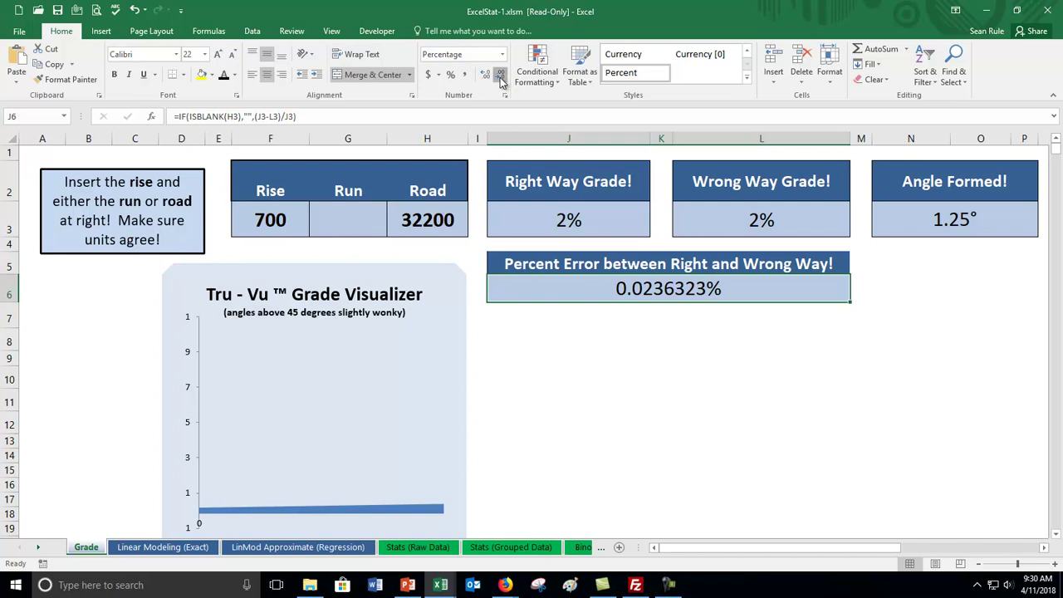
Reduce the percent error display to a whole percentage without decimal places.
left_click(500, 75)
left_click(500, 76)
left_click(500, 75)
left_click(501, 76)
left_click(501, 80)
left_click(502, 80)
left_click(502, 80)
left_click(612, 266)
left_click(616, 280)
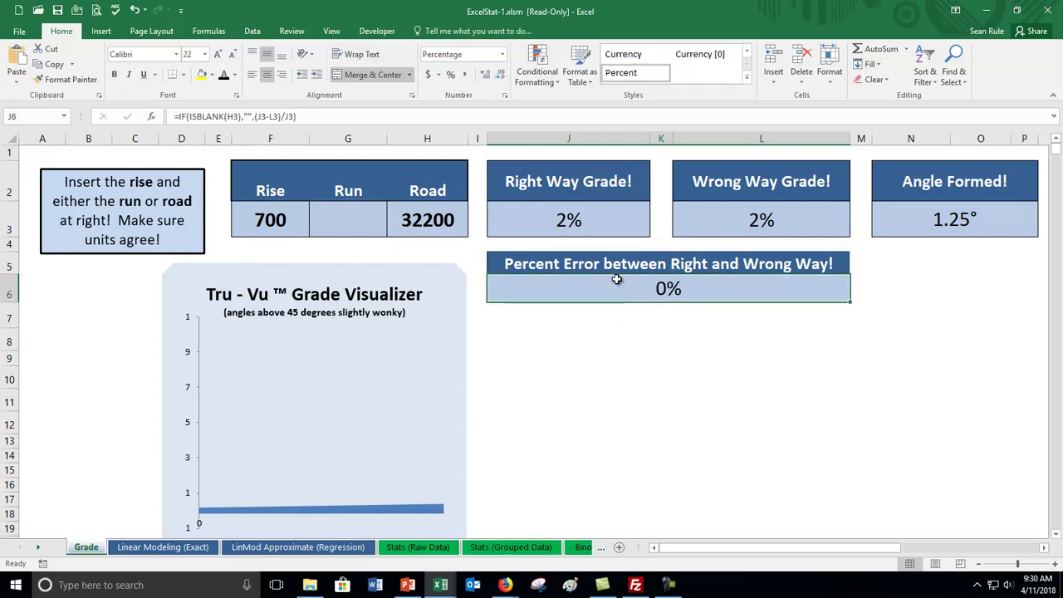
Review the rise and road values behind the Wrong Way Grade and compare that result with the Right Way Grade.
left_click(593, 208)
left_click(677, 210)
left_click(728, 192)
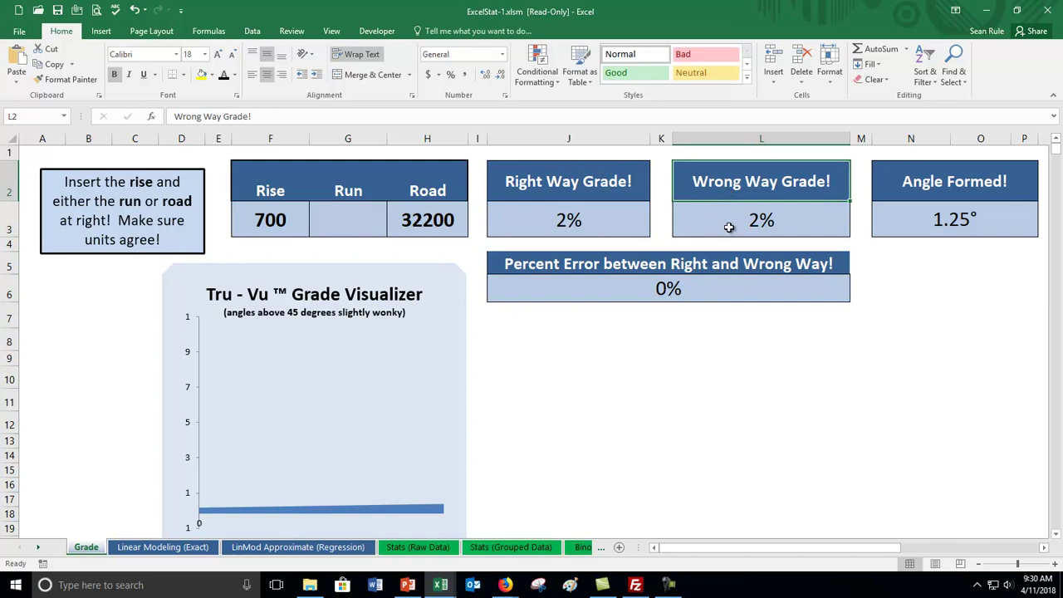
left_click(420, 217)
left_click(278, 214)
left_click(405, 221)
left_click(297, 230)
left_click(422, 218)
left_click(297, 230)
left_click(429, 228)
left_click(723, 214)
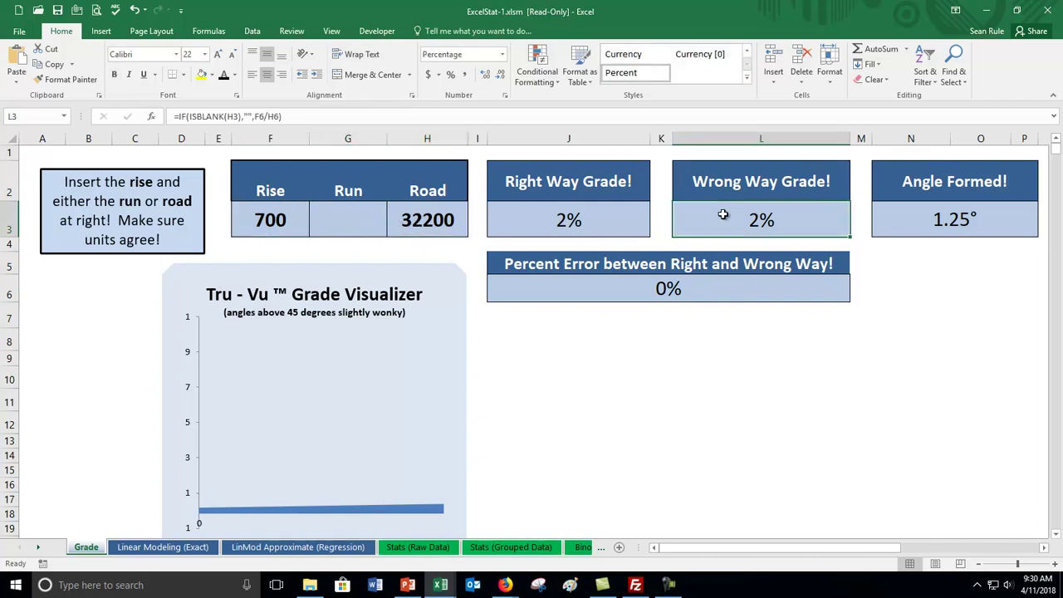
left_click(567, 212)
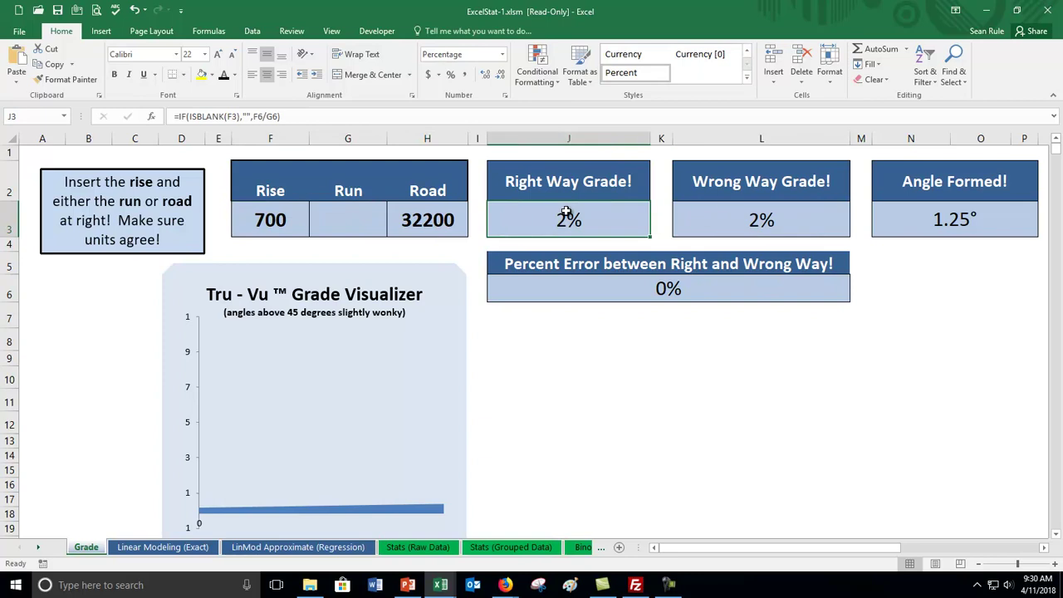
left_click(783, 229)
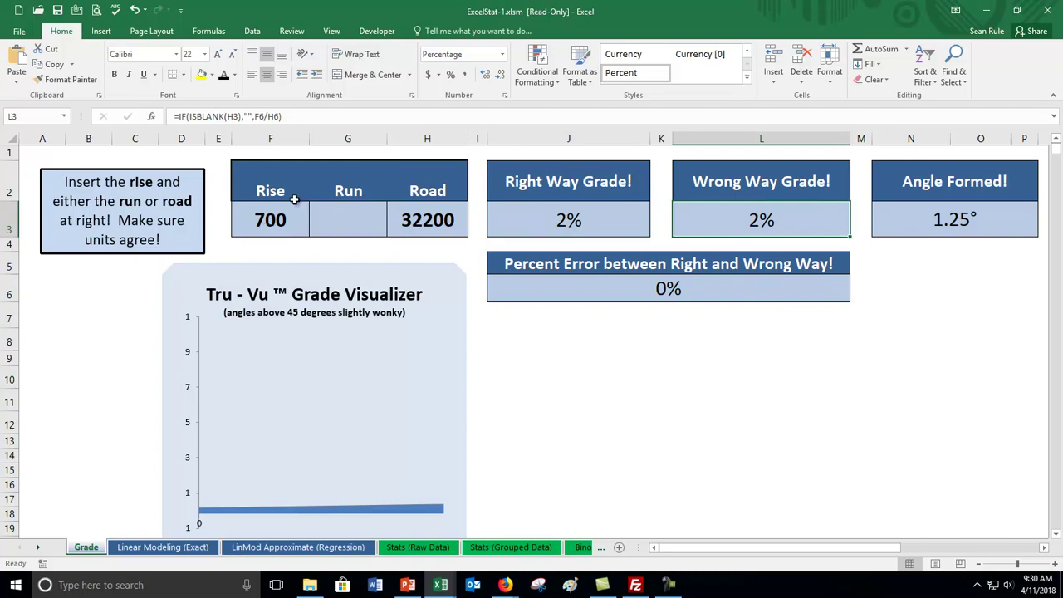
Set the rise to 6 and the road length to 100.
left_click(270, 223)
type("6")
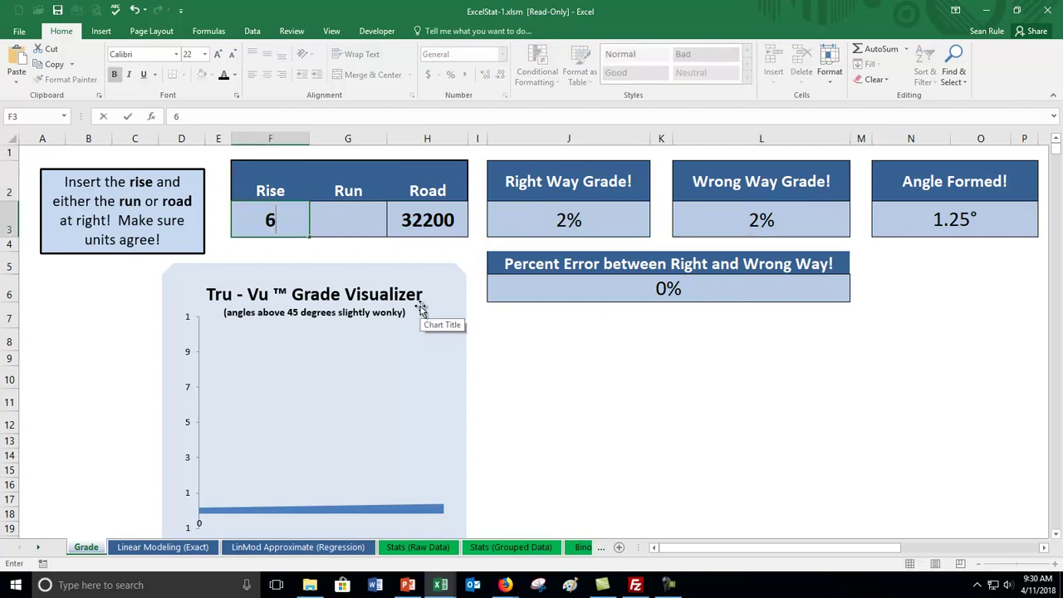
left_click(436, 223)
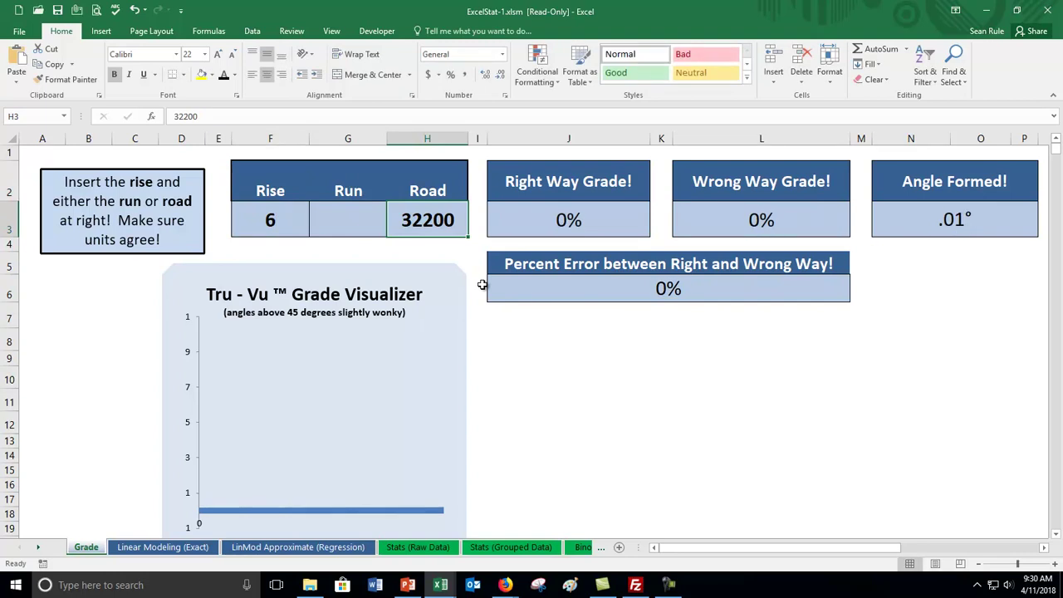
type("100")
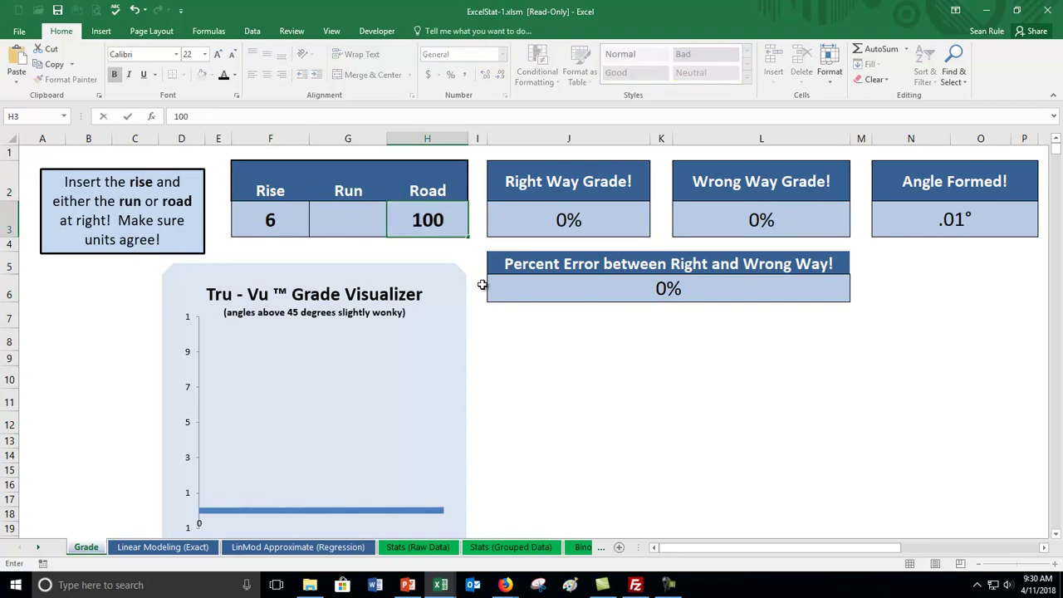
key("Return")
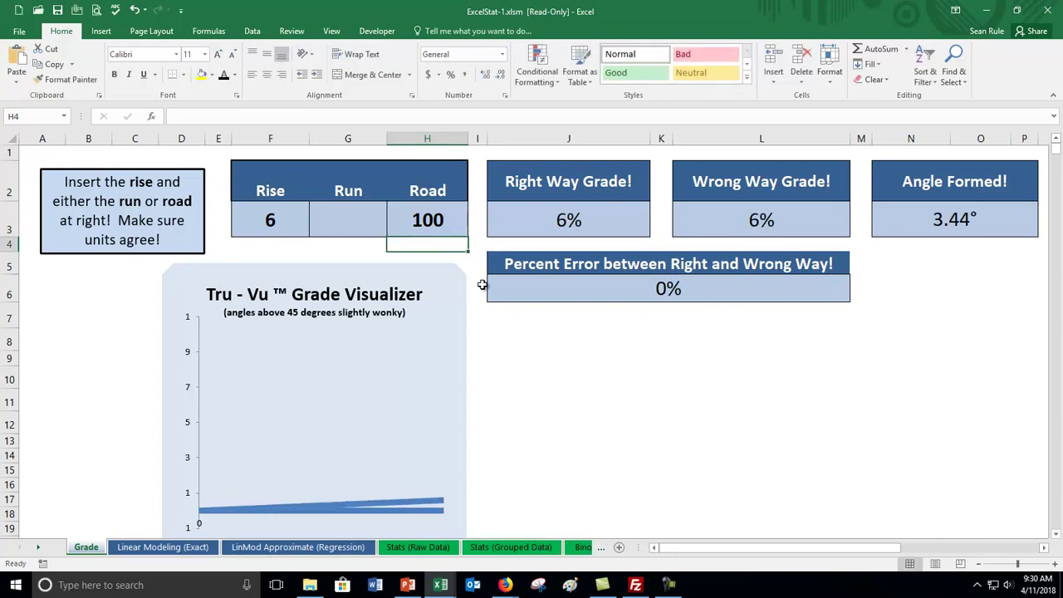
Compare the Right Way and Wrong Way grades for the new slope and check the angle formed.
left_click(570, 222)
left_click(751, 219)
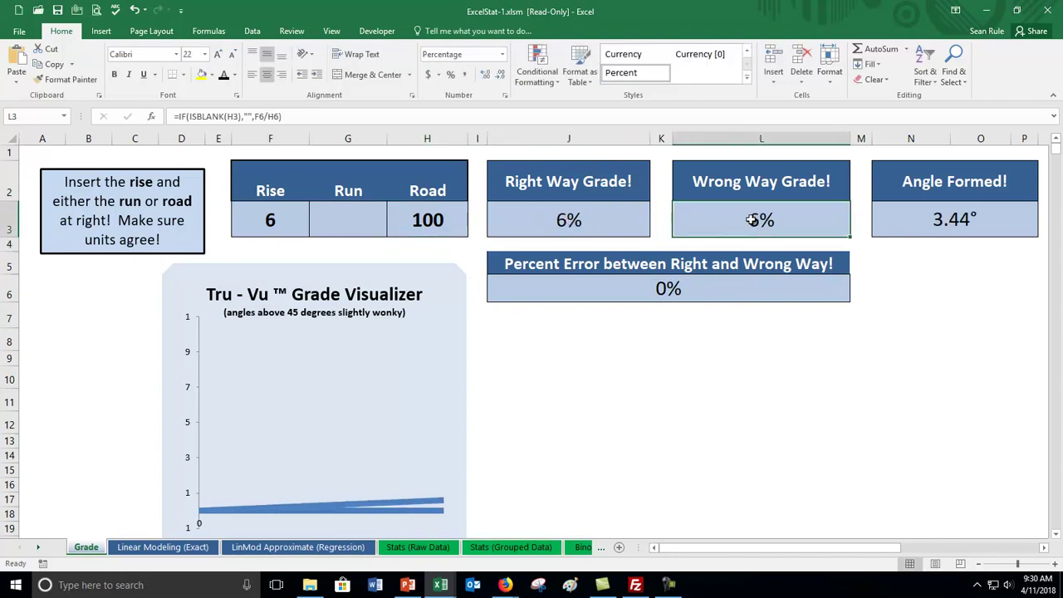
left_click(583, 219)
left_click(708, 218)
left_click(577, 217)
left_click(711, 217)
left_click(902, 216)
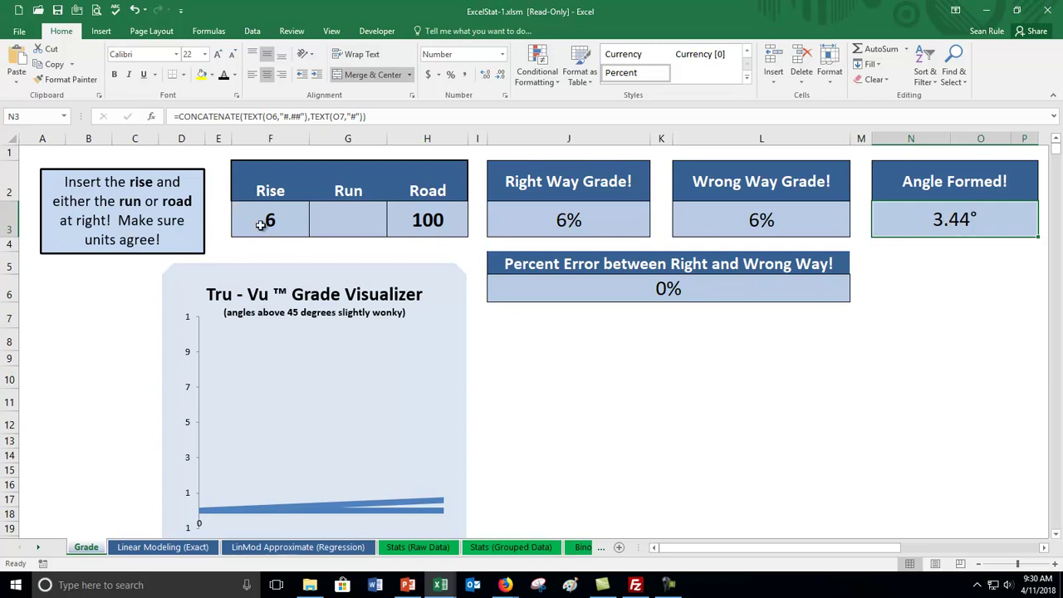
Set the rise to 16.7, keeping the road length of 100.
left_click(238, 206)
type("16.7")
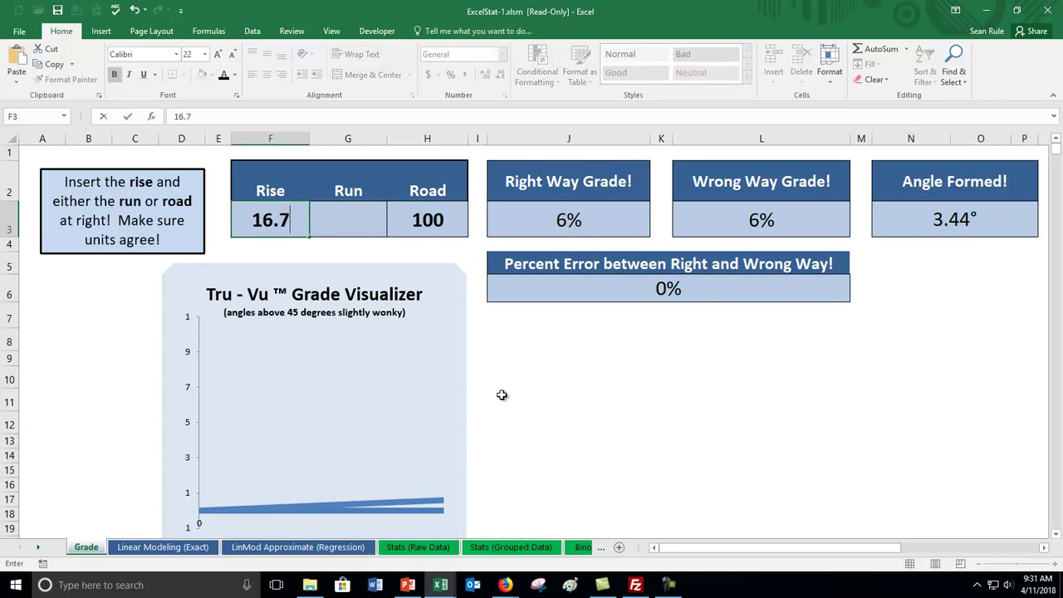
left_click(425, 220)
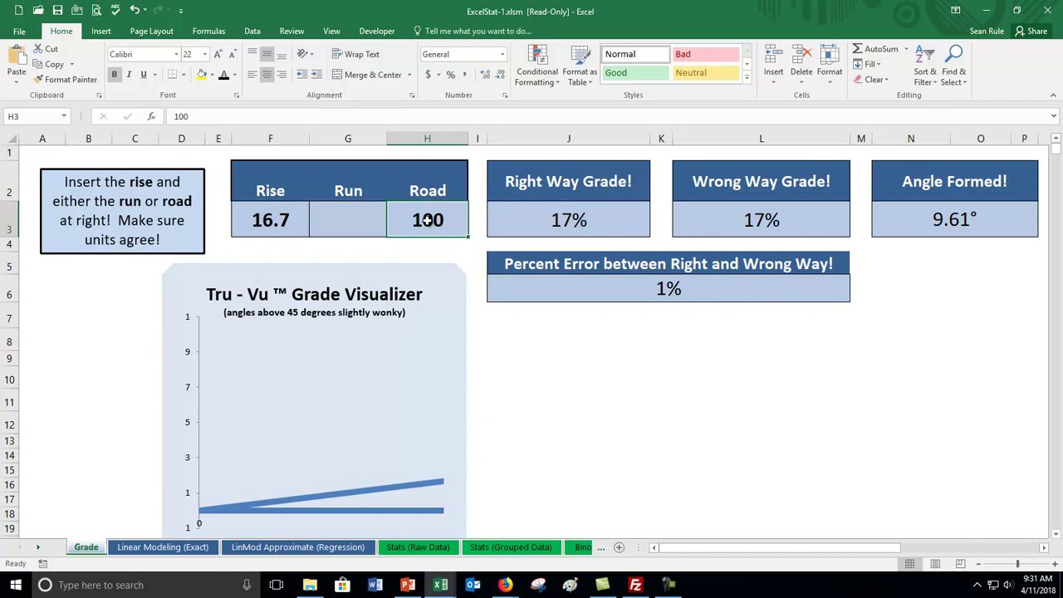
Compare the Right Way and Wrong Way grades for the steeper slope and check the percent error between them.
left_click(603, 231)
left_click(751, 226)
left_click(583, 226)
left_click(761, 223)
left_click(621, 218)
left_click(711, 218)
left_click(584, 218)
left_click(713, 221)
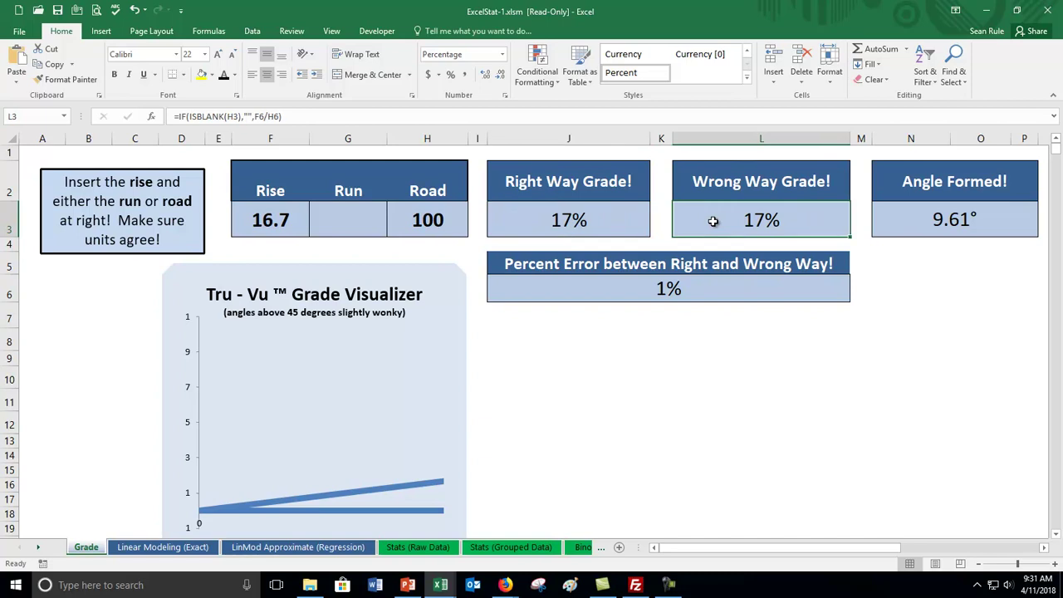
left_click(699, 292)
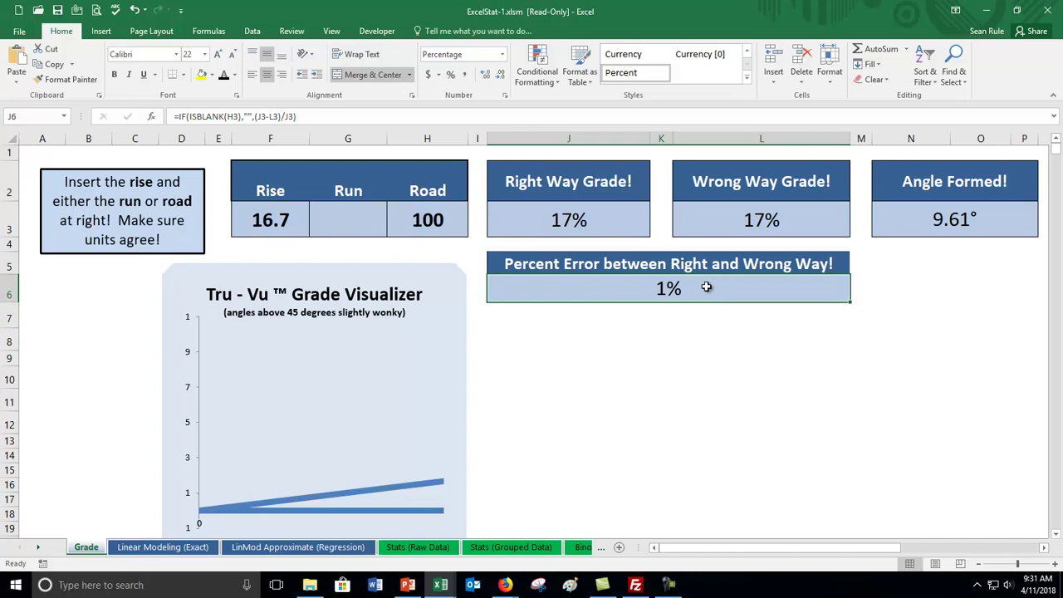
Set the rise to 37, keeping the road length of 100.
left_click(289, 217)
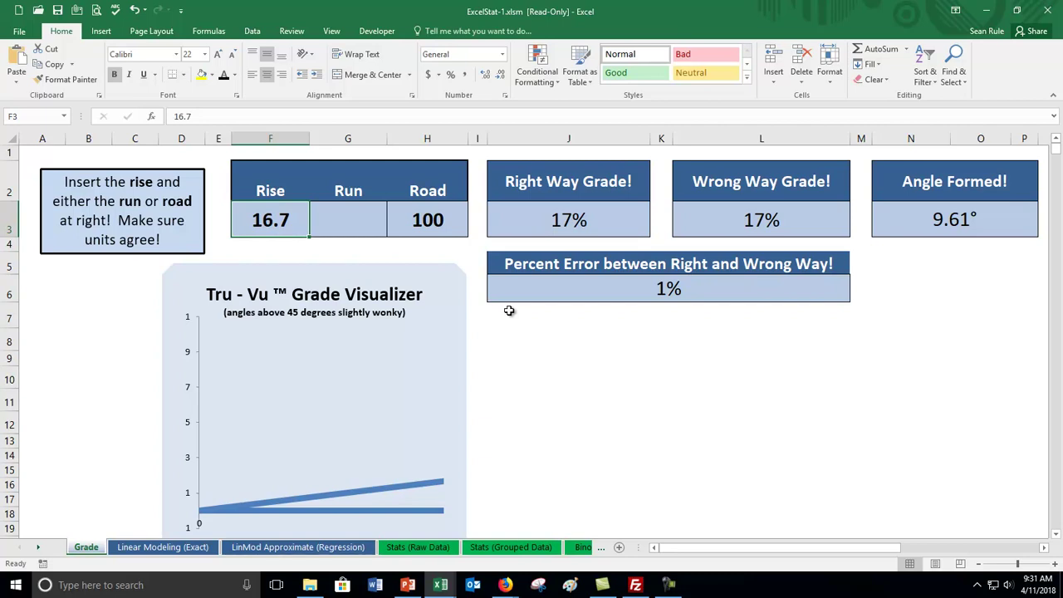
type("37")
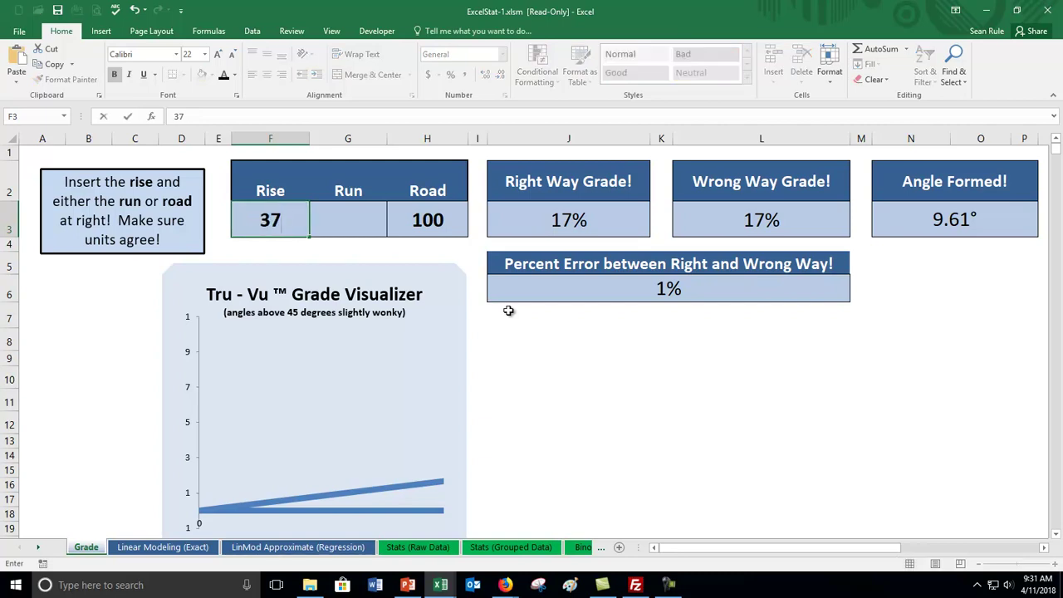
left_click(327, 216)
left_click(447, 225)
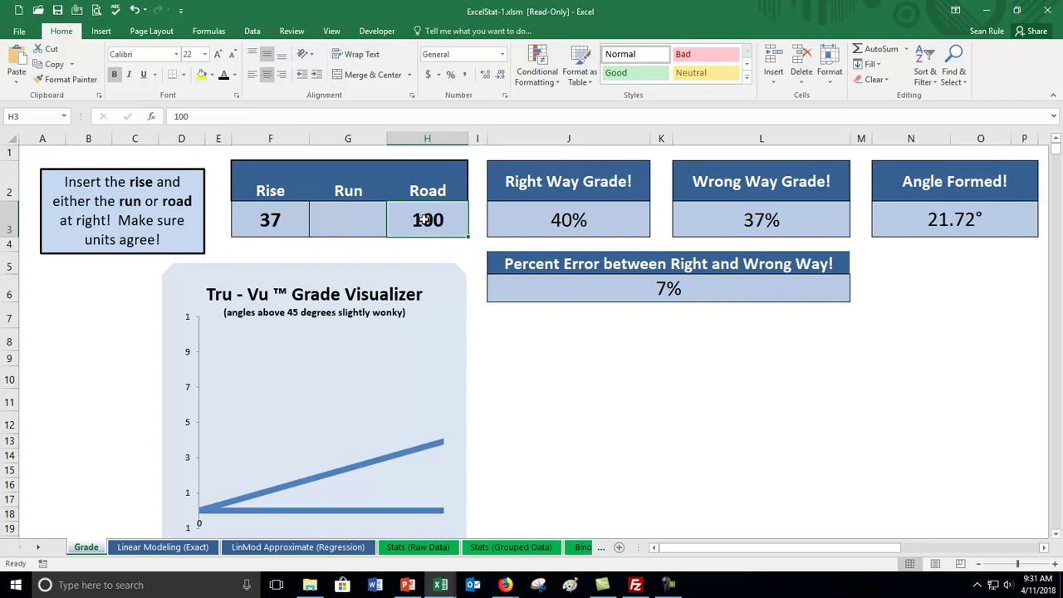
Compare the Wrong Way and Right Way grades for the 37 rise, and check their percent error, the plotted slope and the angle formed.
left_click(772, 216)
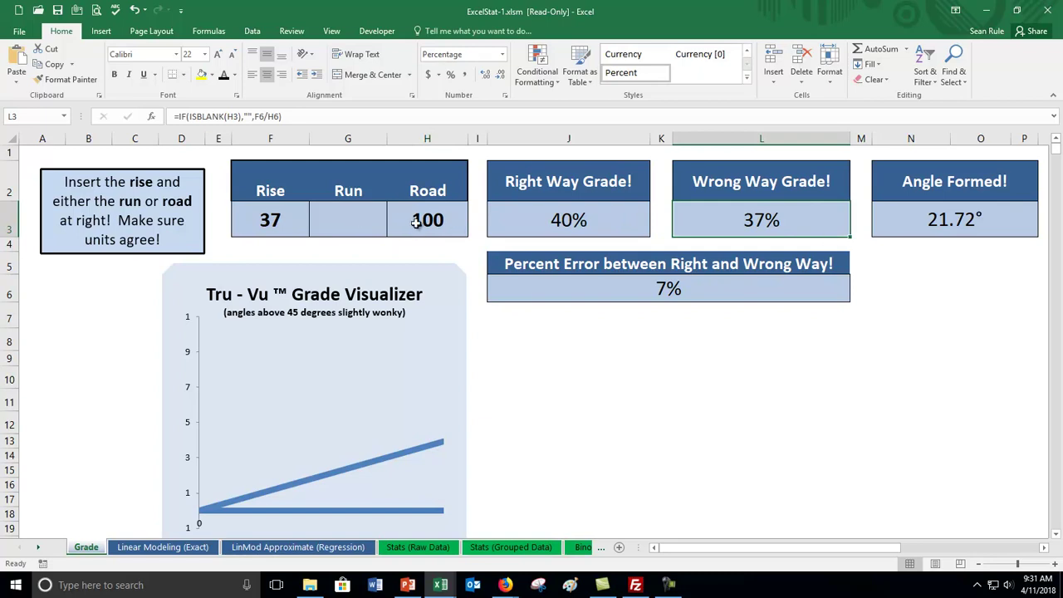
left_click(436, 222)
left_click(260, 229)
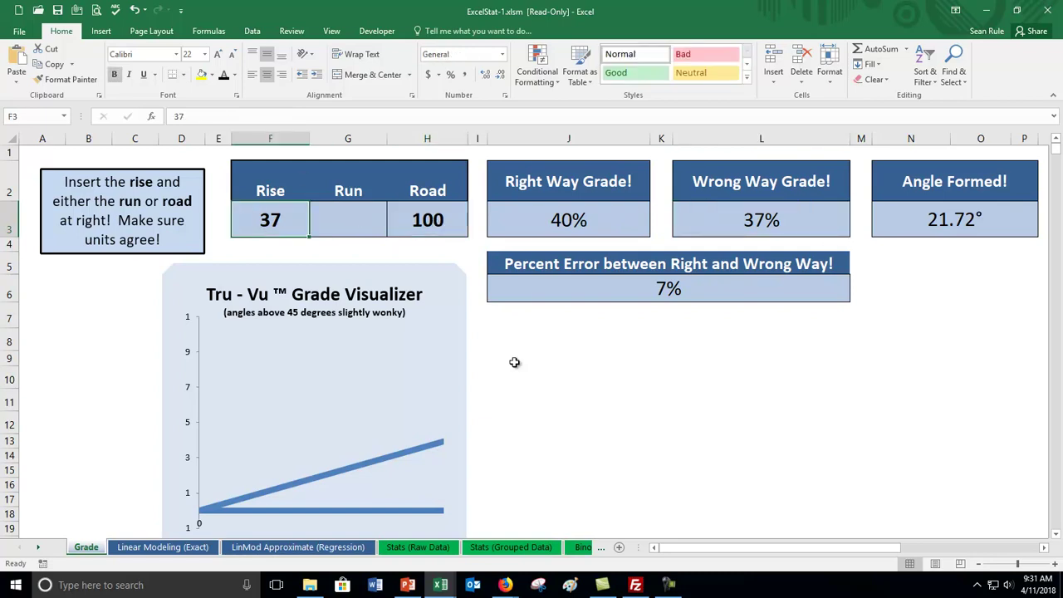
left_click(548, 213)
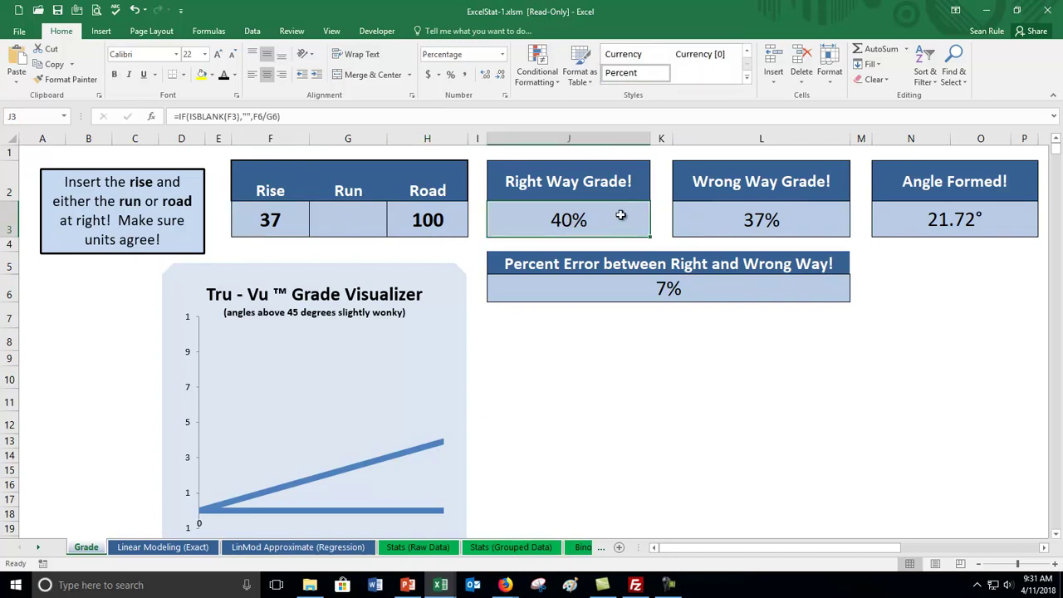
left_click(670, 289)
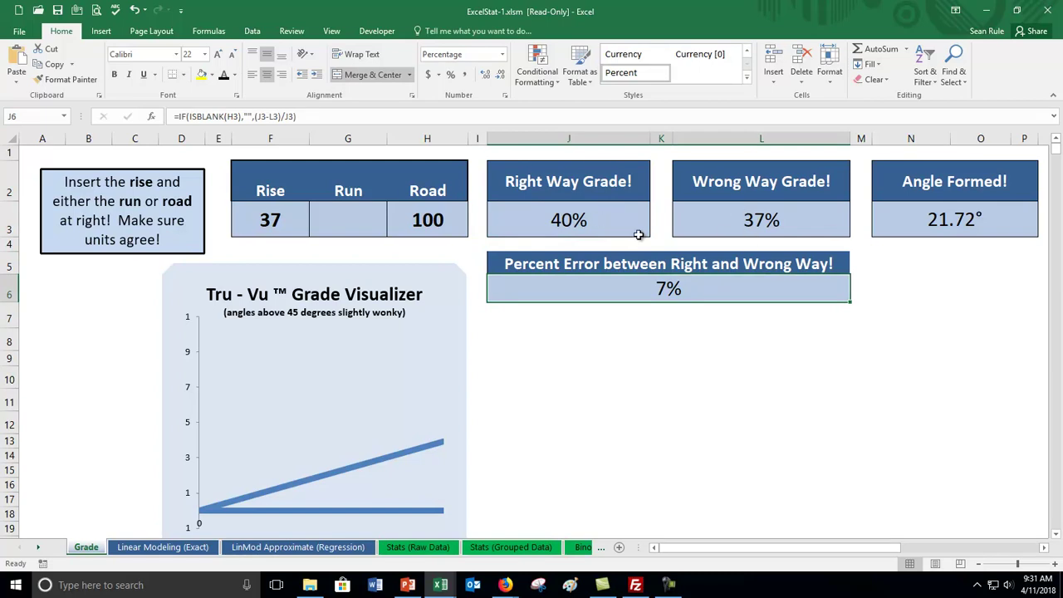
scroll(649, 306, "down", 1)
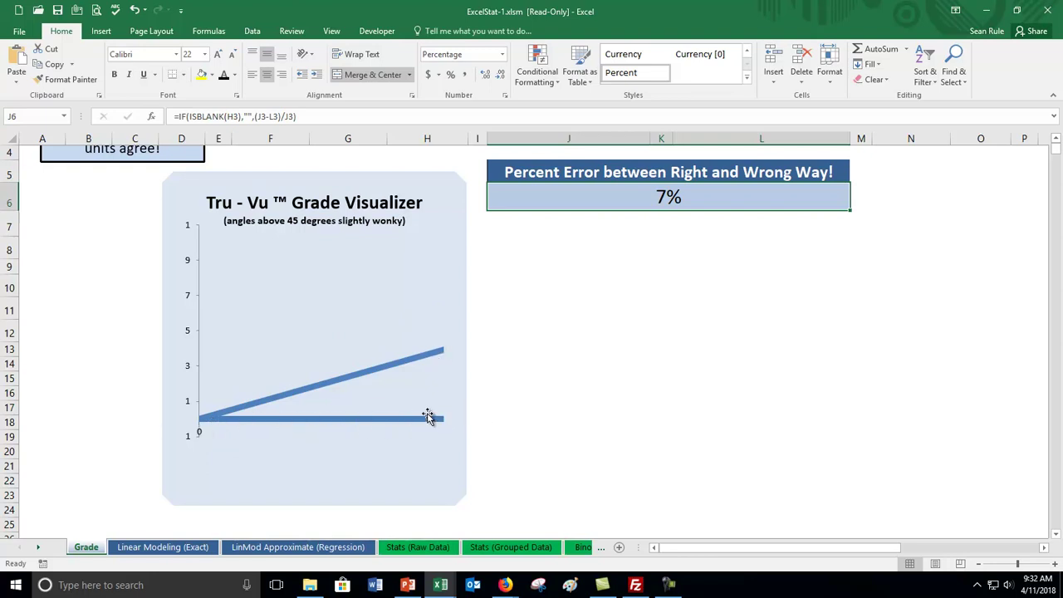
scroll(738, 175, "up", 1)
left_click(958, 216)
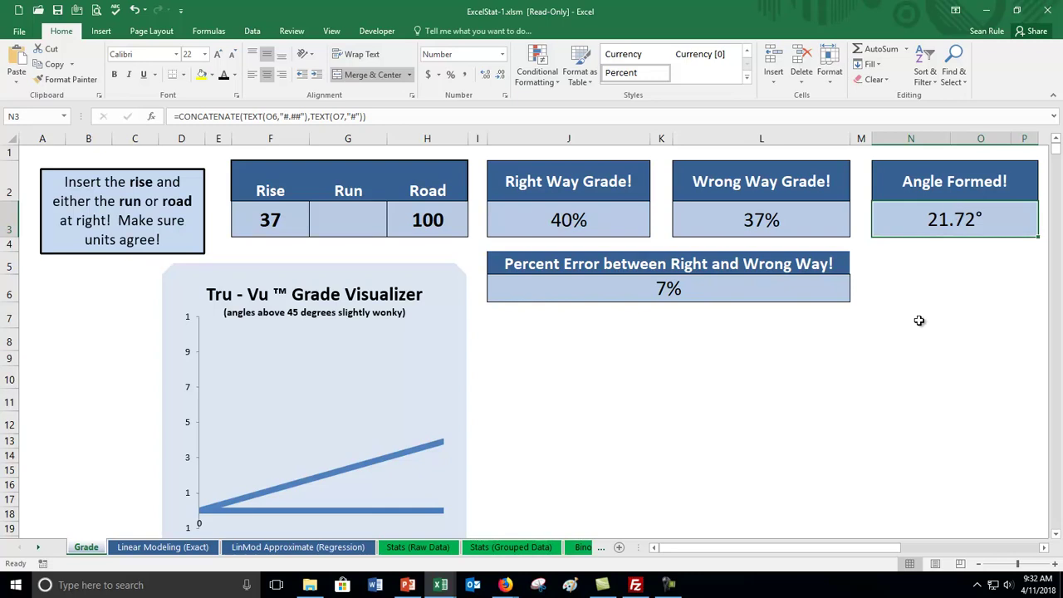
scroll(927, 308, "down", 2)
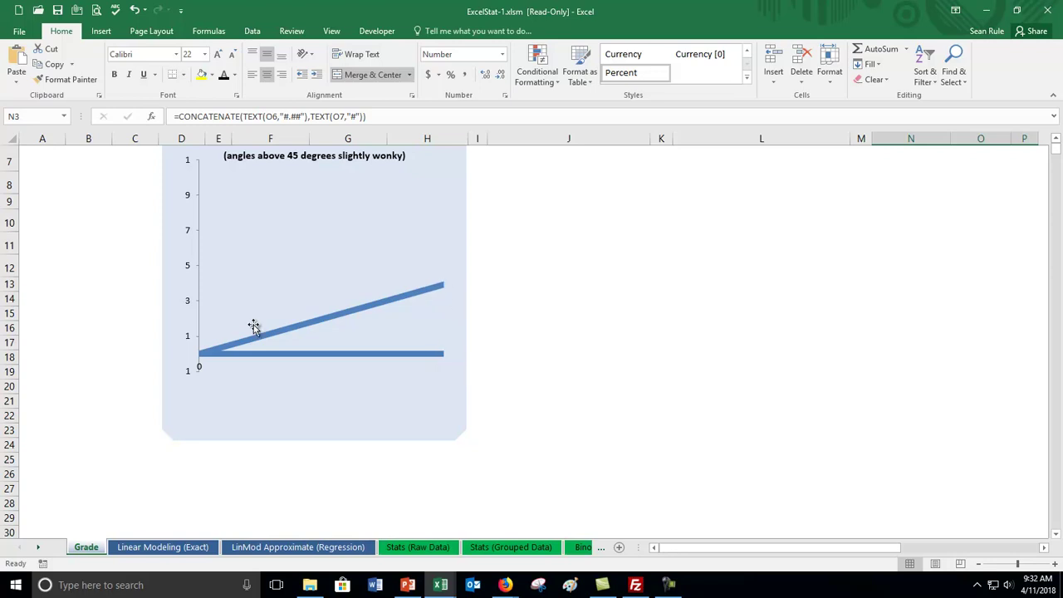
scroll(254, 325, "up", 2)
Set the rise to 700 and the road length to 32200, and view the resulting slope in the grade visualizer.
left_click(263, 220)
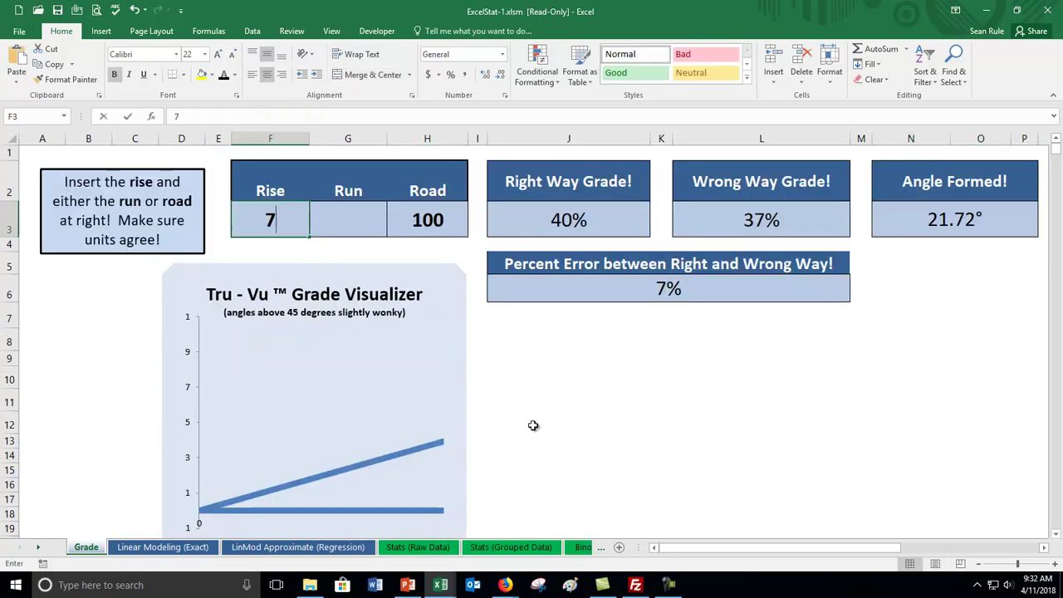
type("700")
left_click(419, 228)
type("32200")
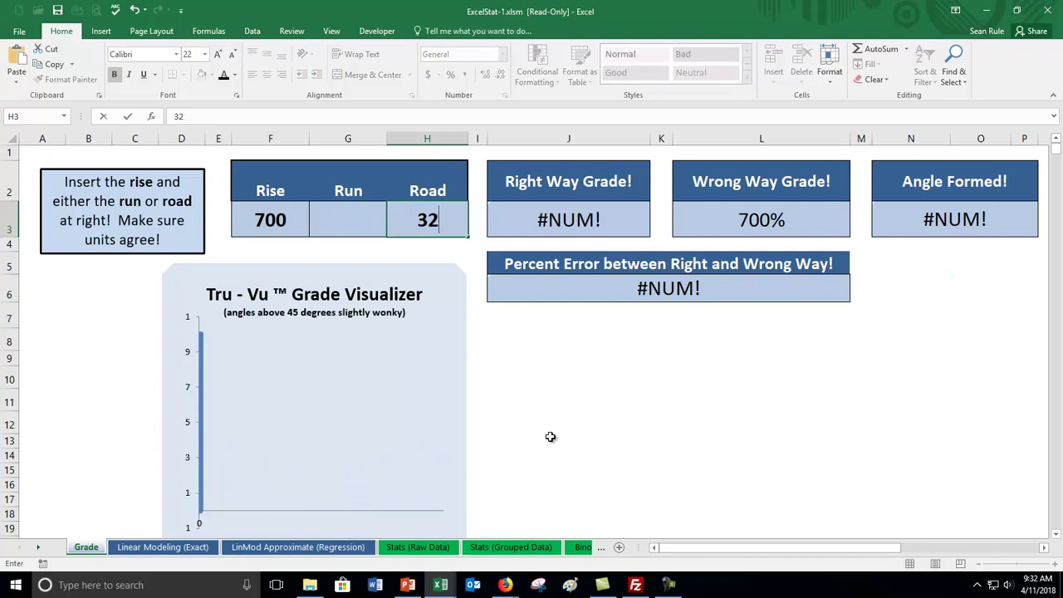
key("Return")
scroll(505, 358, "down", 2)
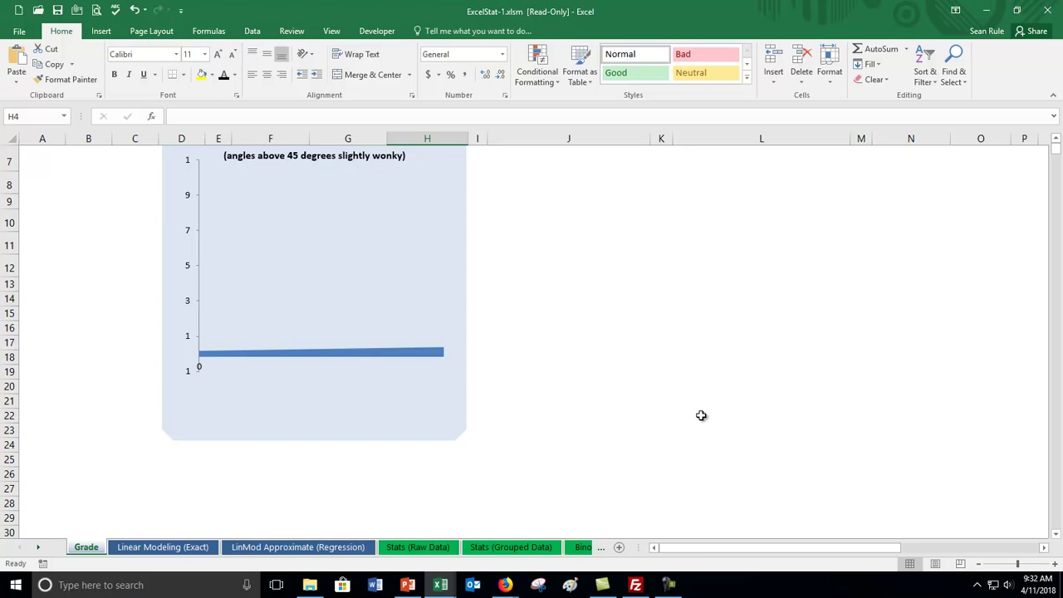
scroll(701, 415, "up", 3)
scroll(594, 473, "up", 1)
Set the rise back to 37 and the road length back to 100.
left_click(290, 219)
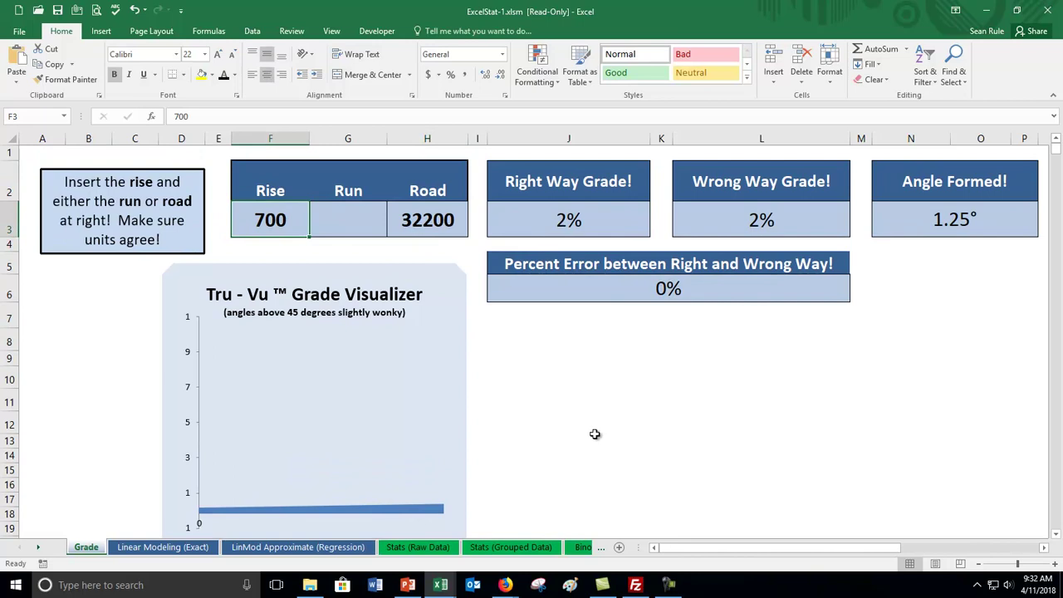
type("37")
double_click(464, 222)
type("100")
key("Return")
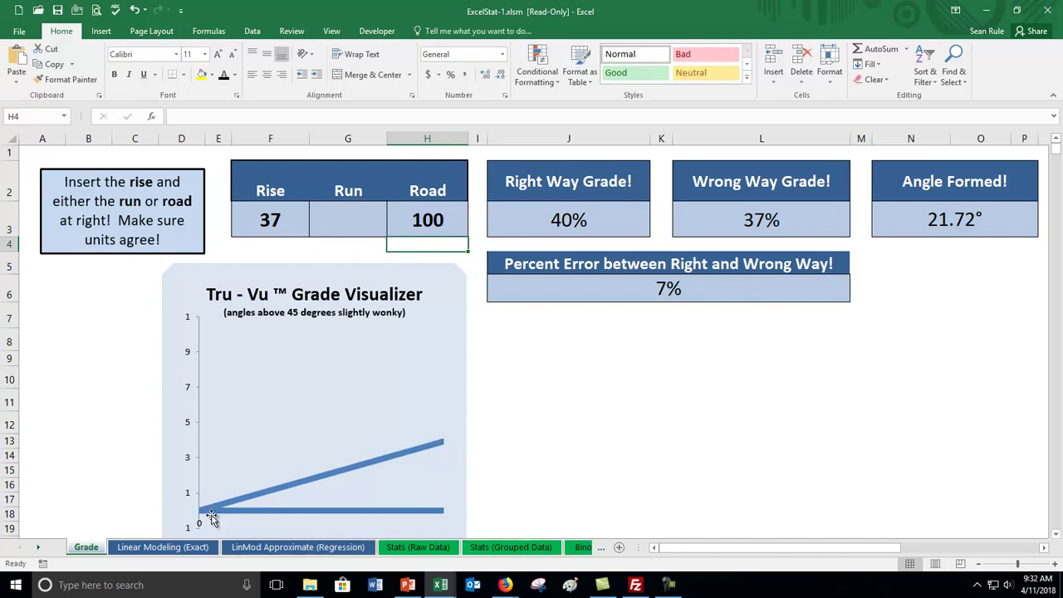
Set the rise to 45, keeping the road length of 100.
left_click(256, 226)
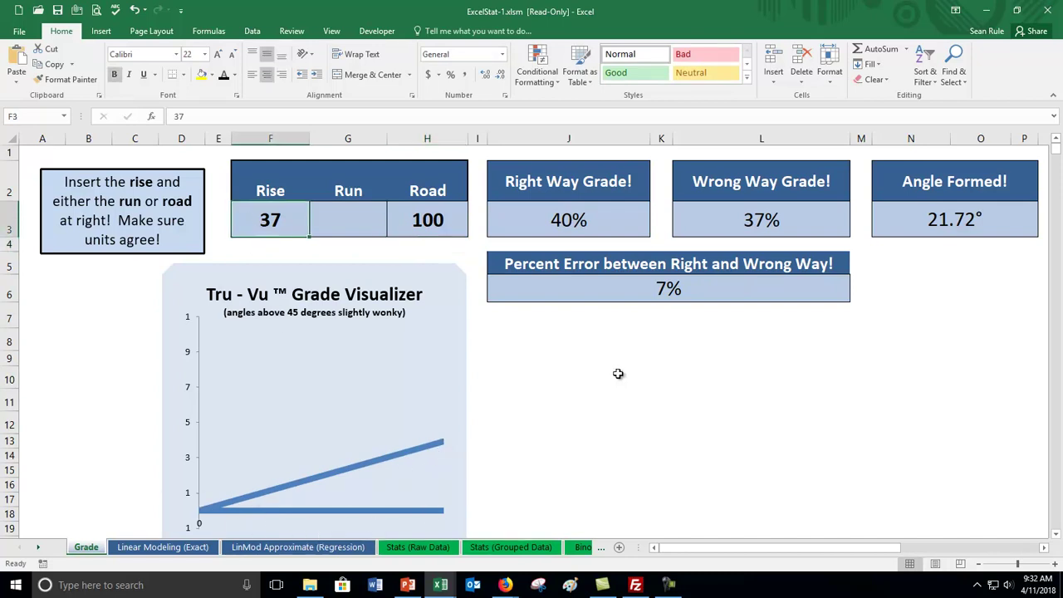
type("45")
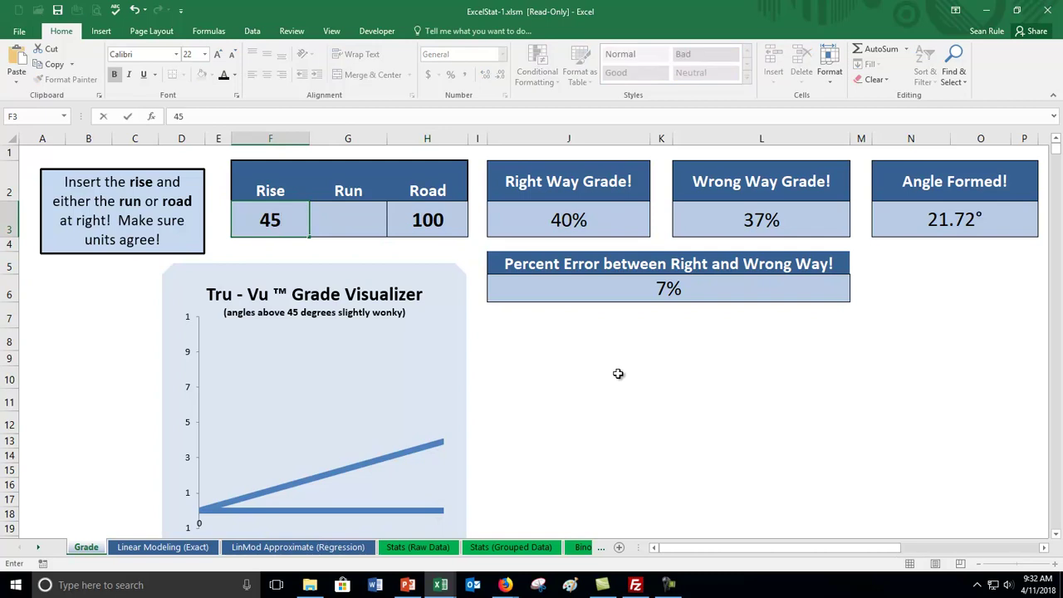
key("Return")
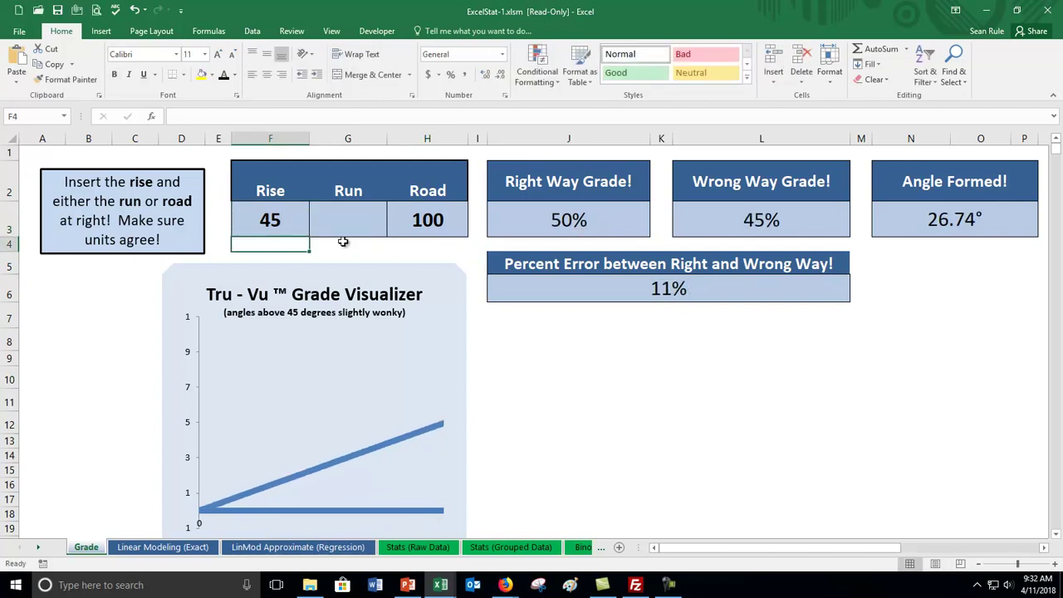
Compare the Wrong Way and Right Way grades for the 45 rise, and check the plotted slope and the angle formed.
left_click(274, 219)
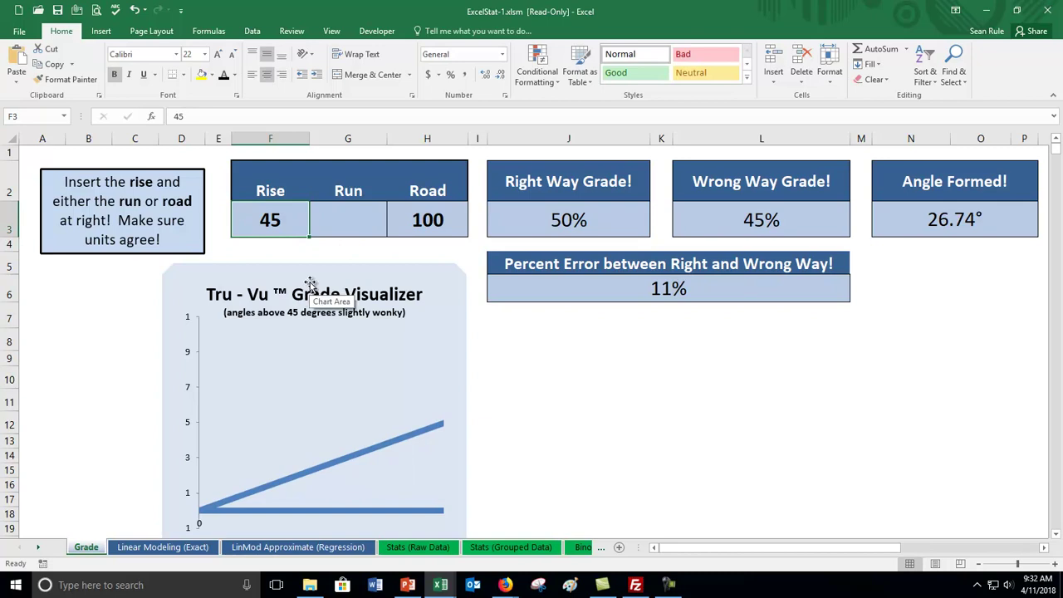
left_click(429, 219)
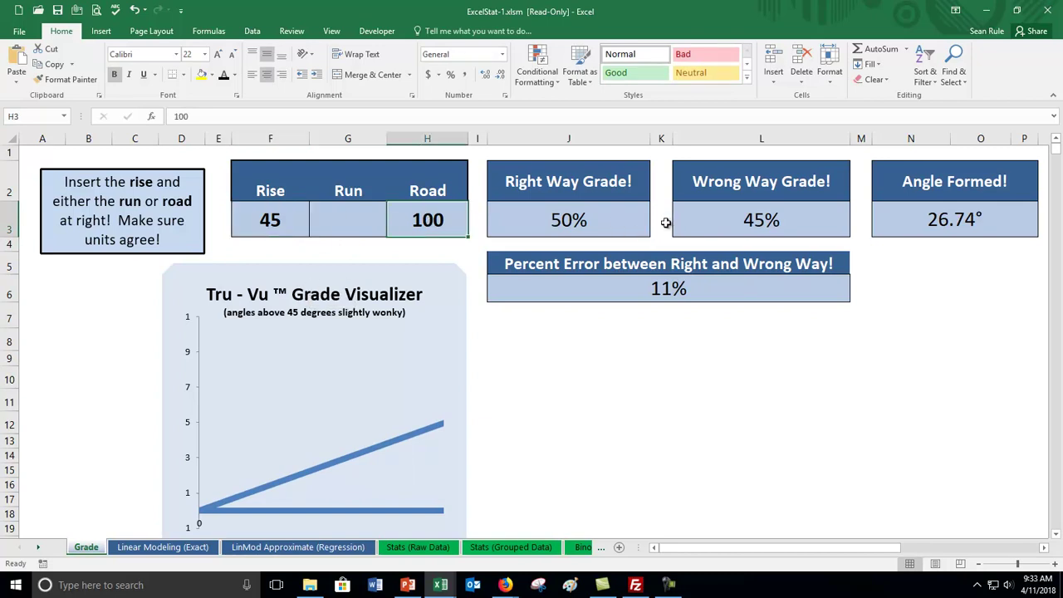
left_click(738, 221)
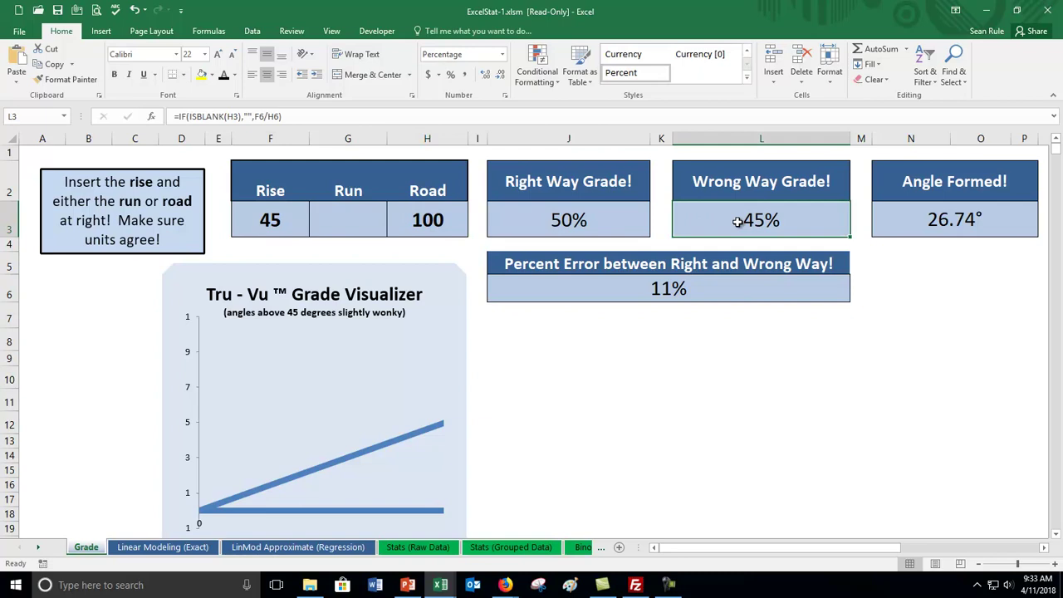
left_click(583, 223)
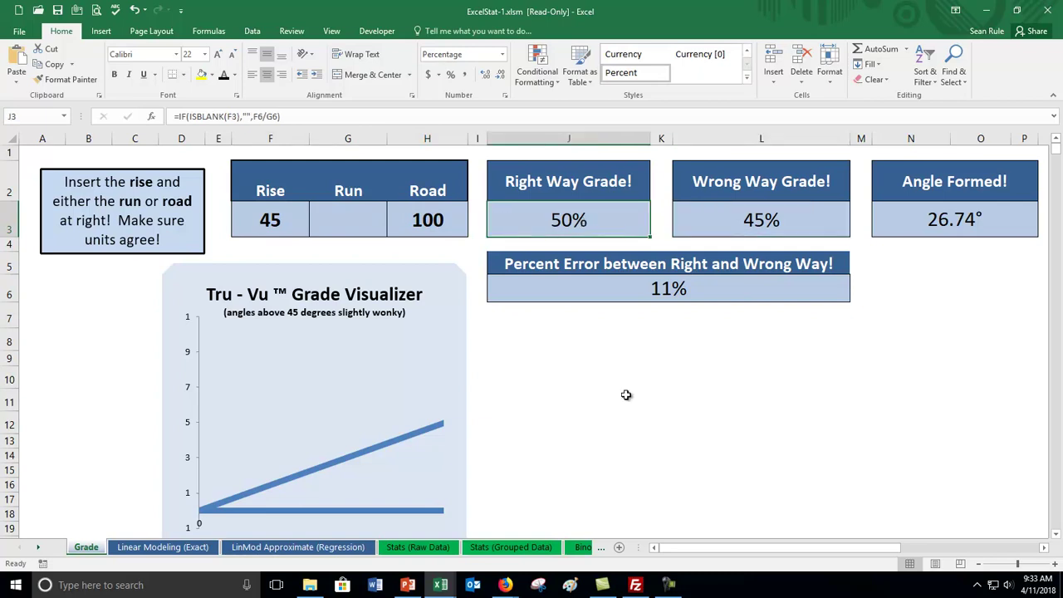
scroll(626, 395, "down", 2)
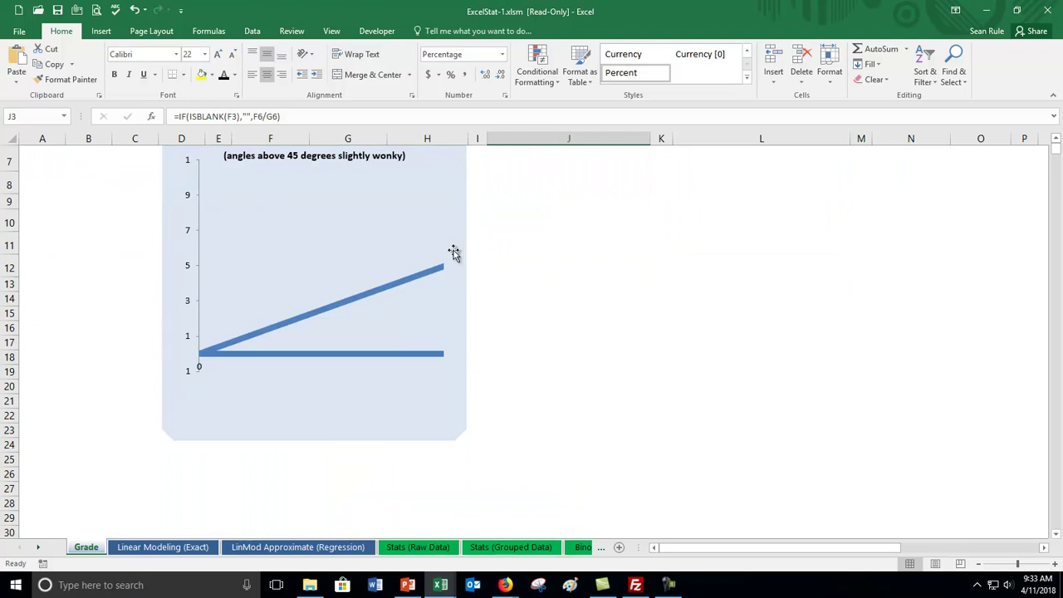
scroll(425, 387, "up", 2)
left_click(946, 220)
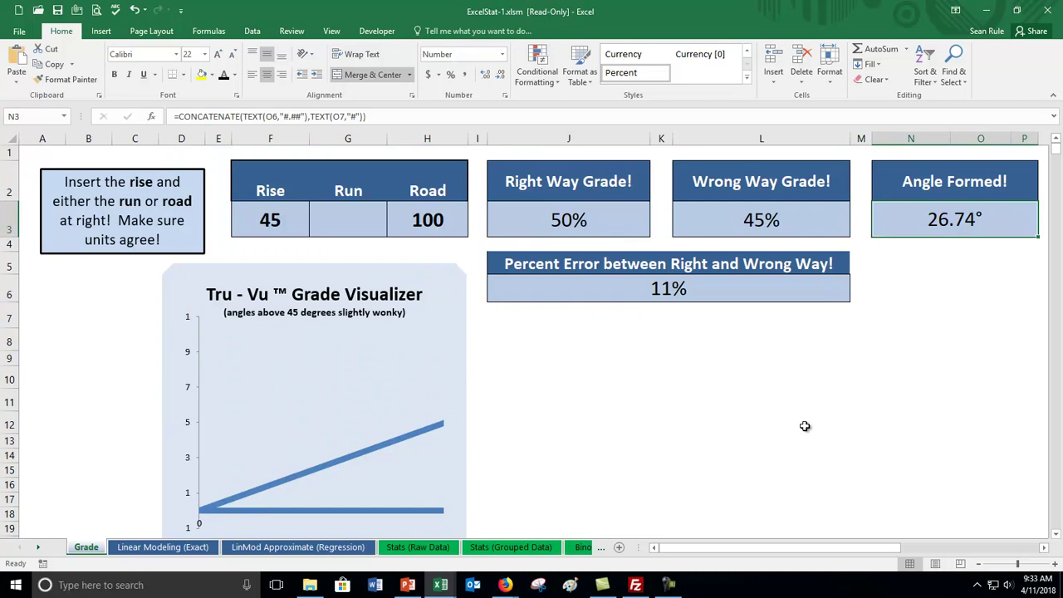
Clear the road length, then set the rise to 52 and the run to 124.
left_click(409, 222)
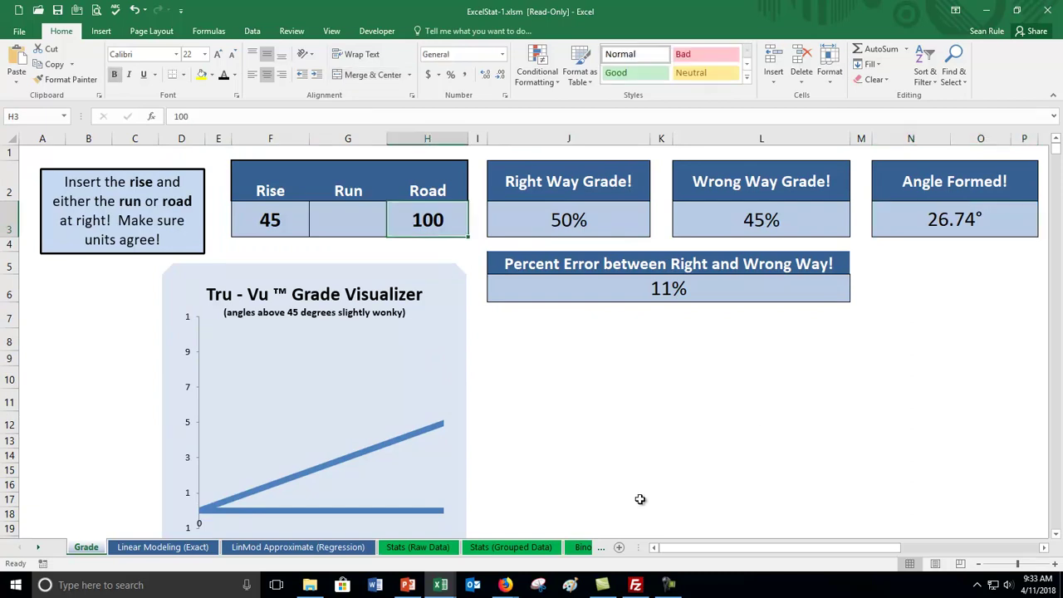
key("Delete")
left_click(329, 223)
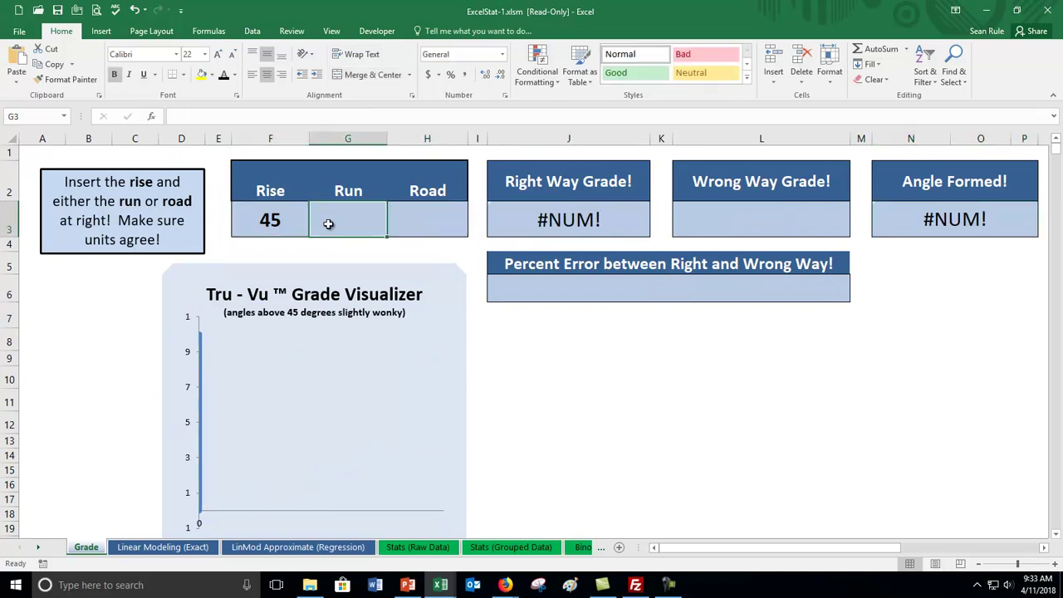
left_click(283, 220)
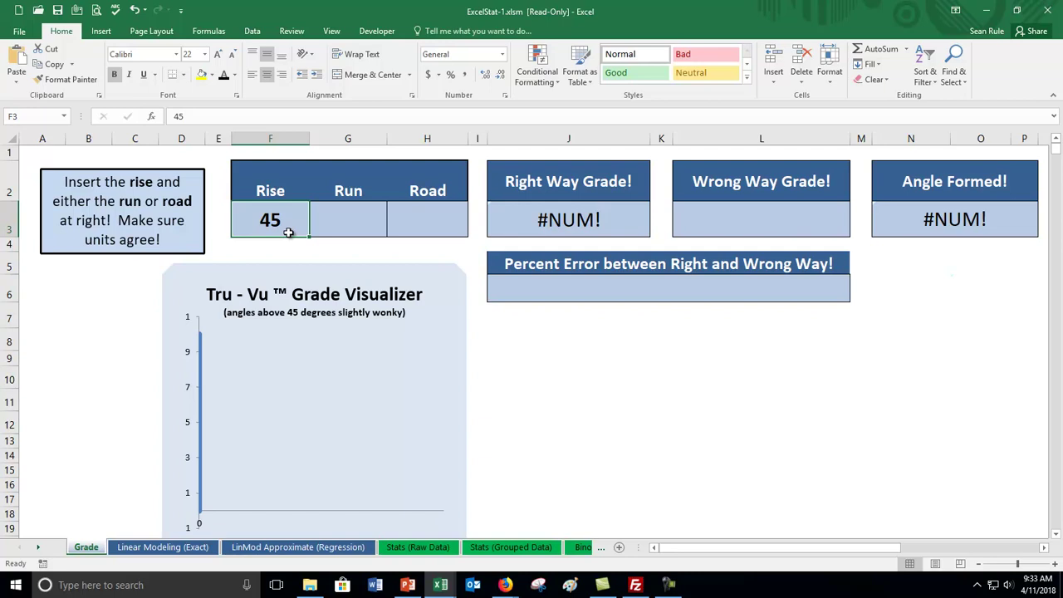
type("52")
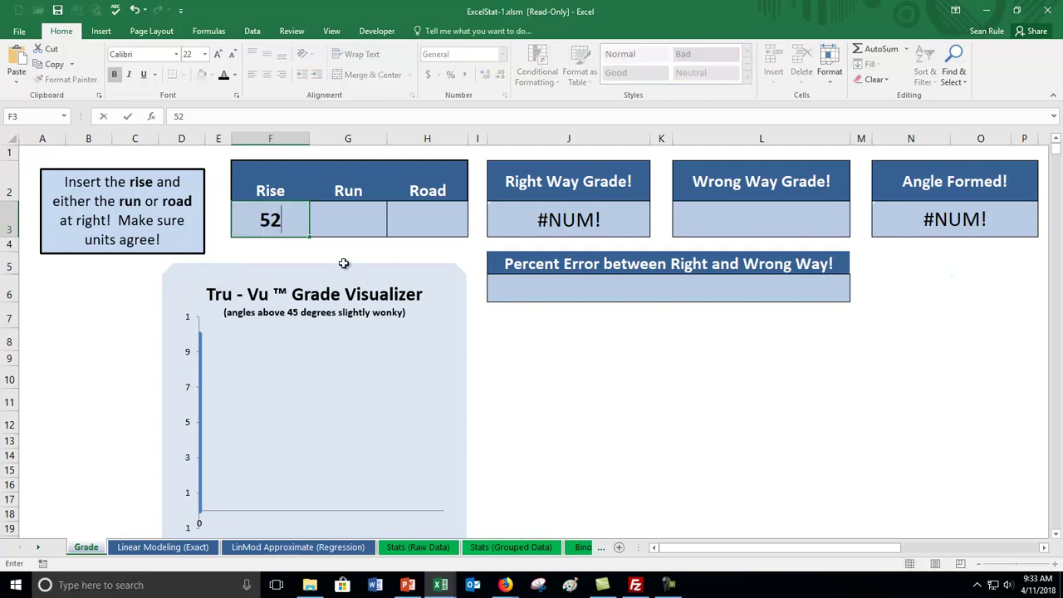
left_click(347, 214)
type("124")
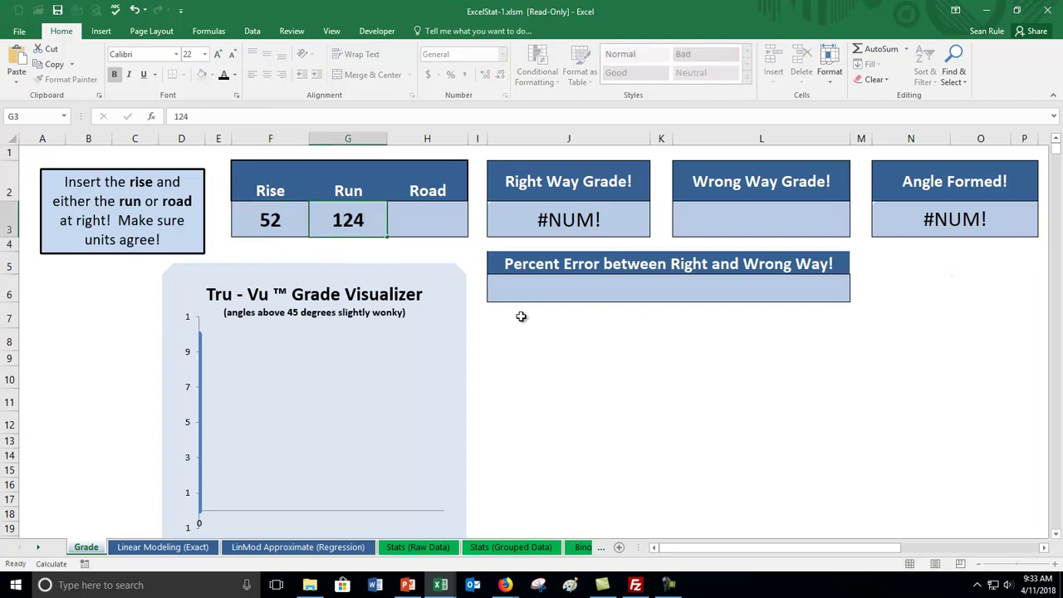
key("Return")
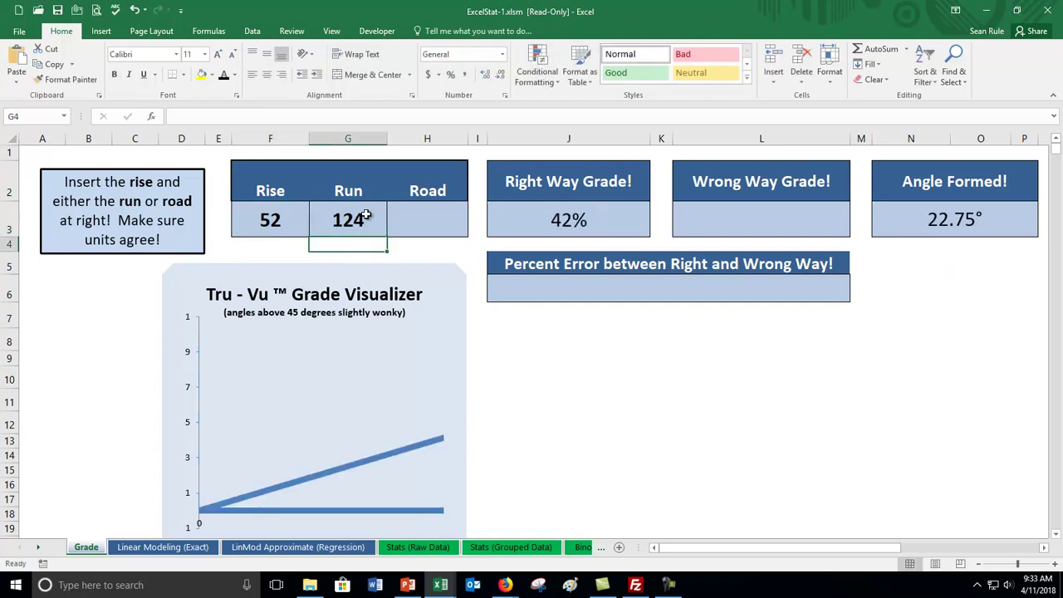
Review the rise and run inputs against the Right Way grade, and check the Wrong Way grade with no road length given.
left_click(257, 214)
left_click(378, 221)
left_click(290, 217)
left_click(337, 219)
left_click(568, 182)
left_click(568, 216)
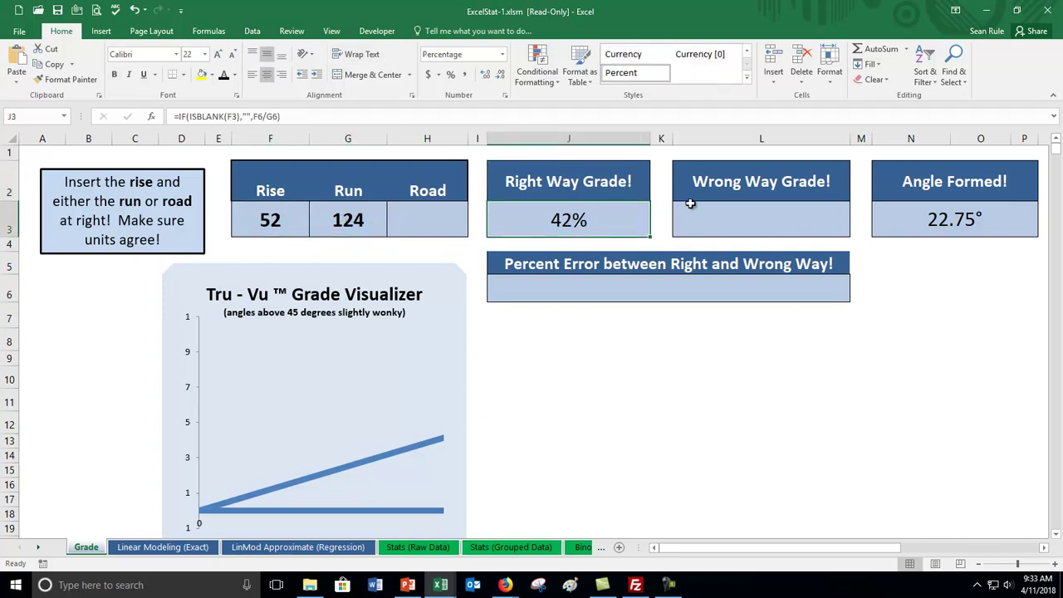
left_click(735, 217)
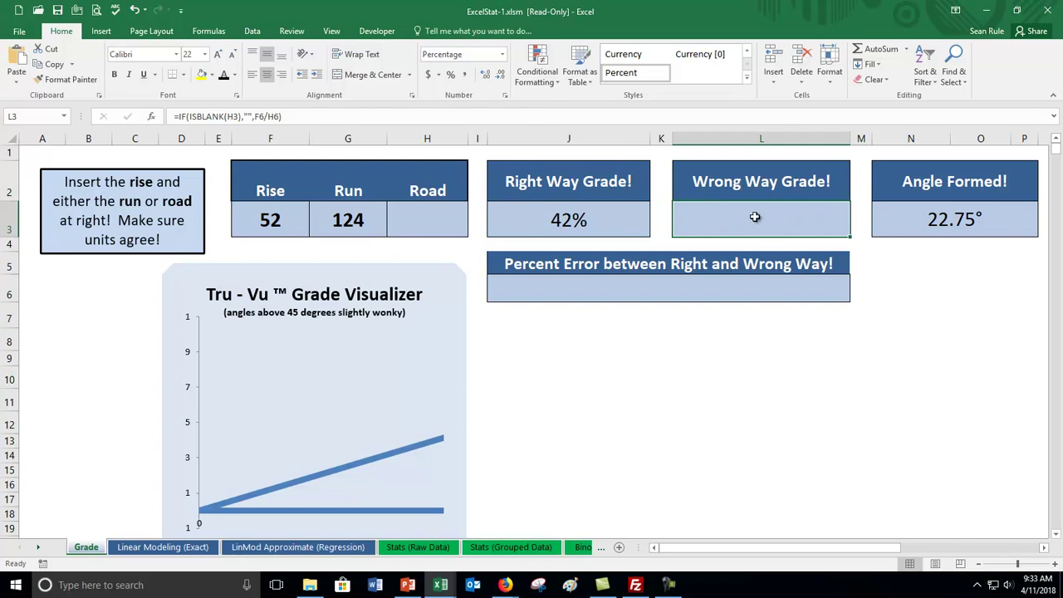
left_click_drag(286, 217, 326, 212)
left_click(541, 216)
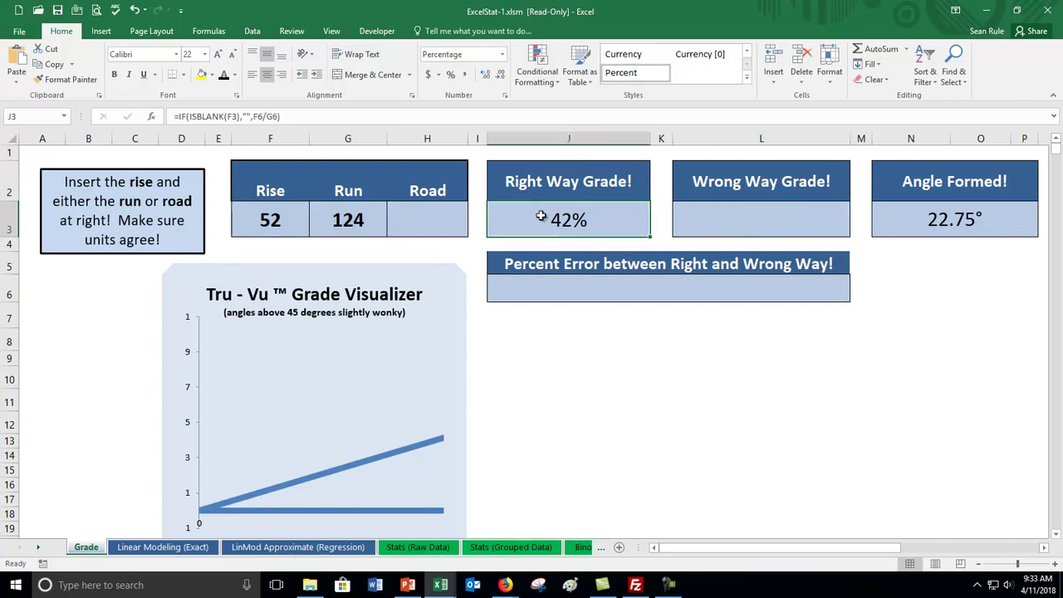
left_click(698, 185)
left_click(716, 231)
left_click(708, 175)
Clear the run and set the road length to 78, keeping the rise of 52.
left_click(352, 218)
key("BackSpace")
key("Tab")
type("78")
key("Return")
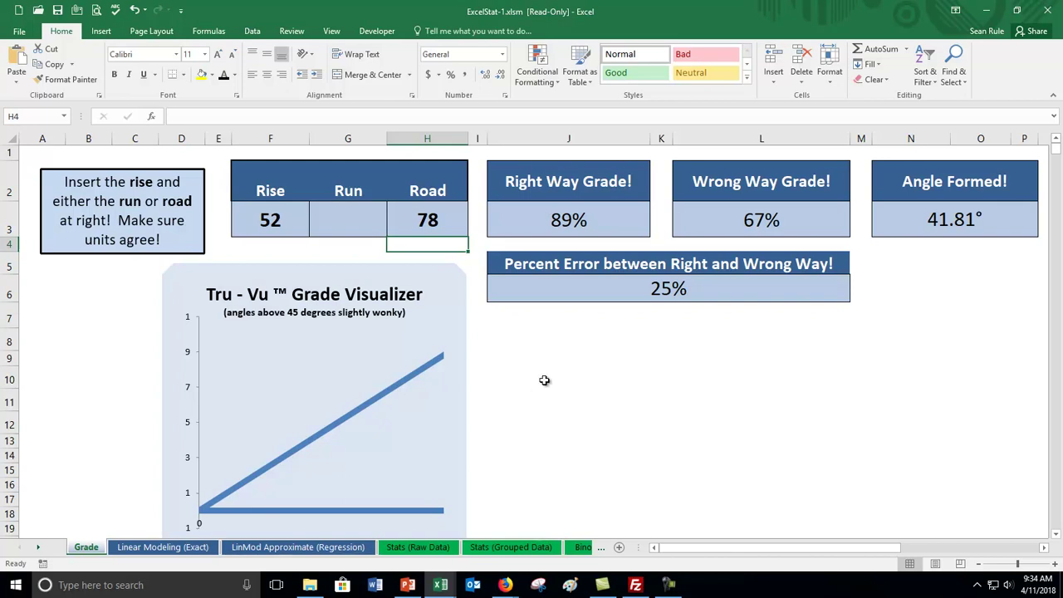
Close the ExcelStat-1 workbook without saving and switch to the MTH 105 course page in Firefox.
left_click(1048, 11)
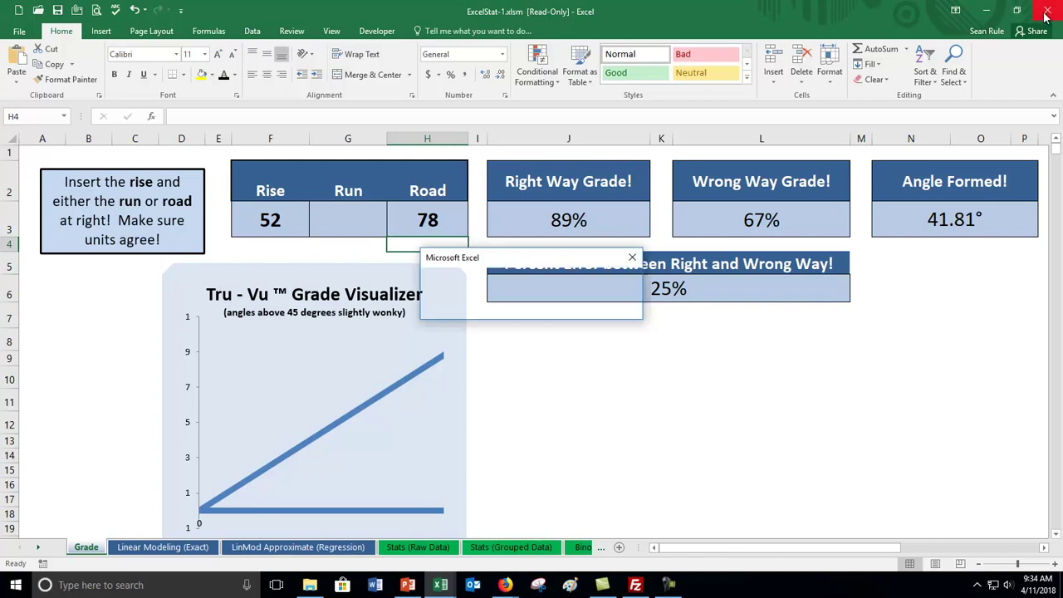
left_click(528, 307)
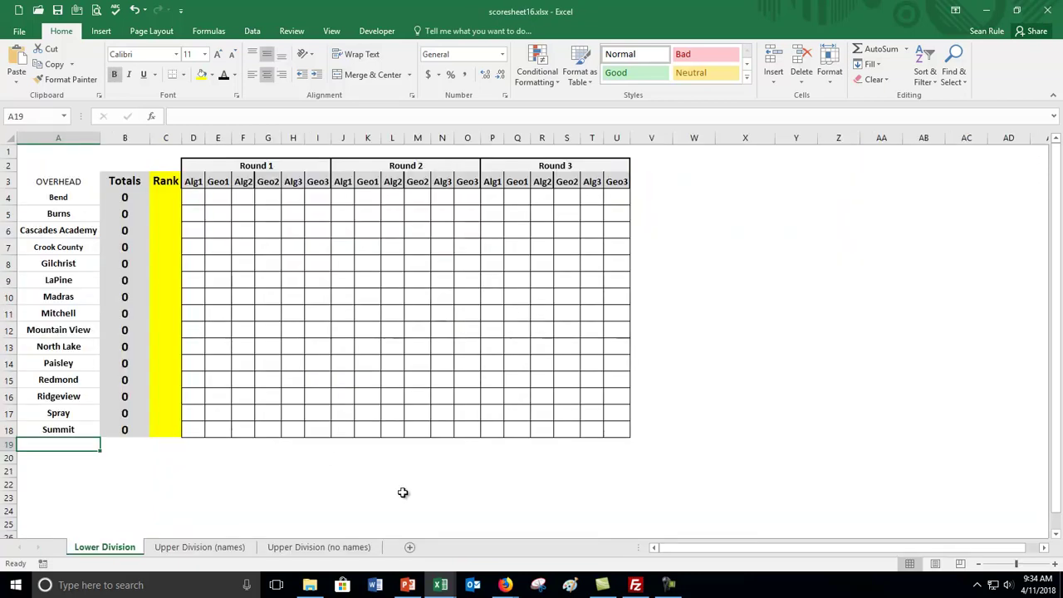
mouse_move(509, 584)
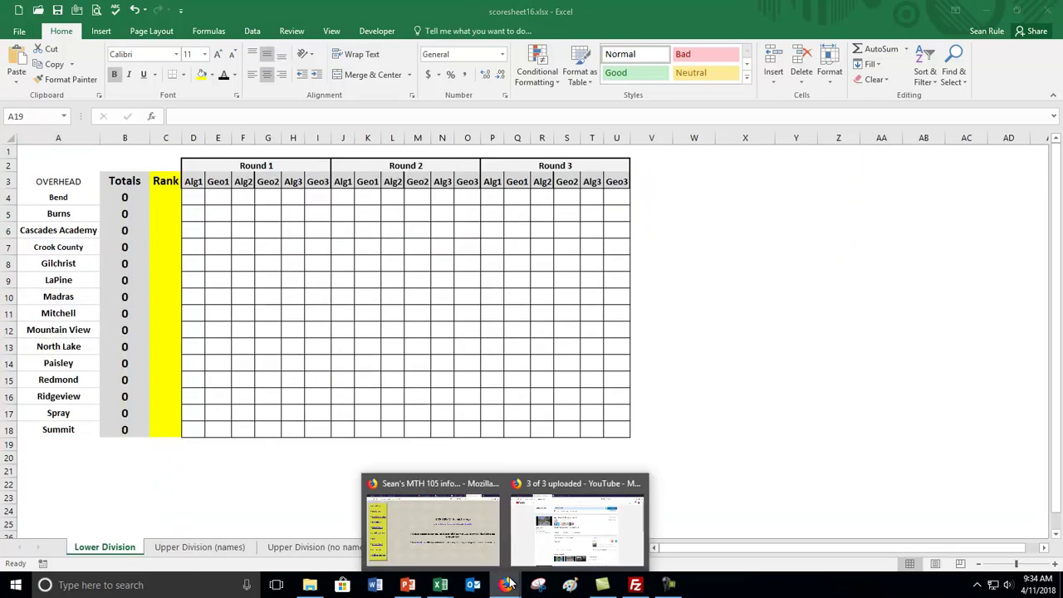
left_click(441, 515)
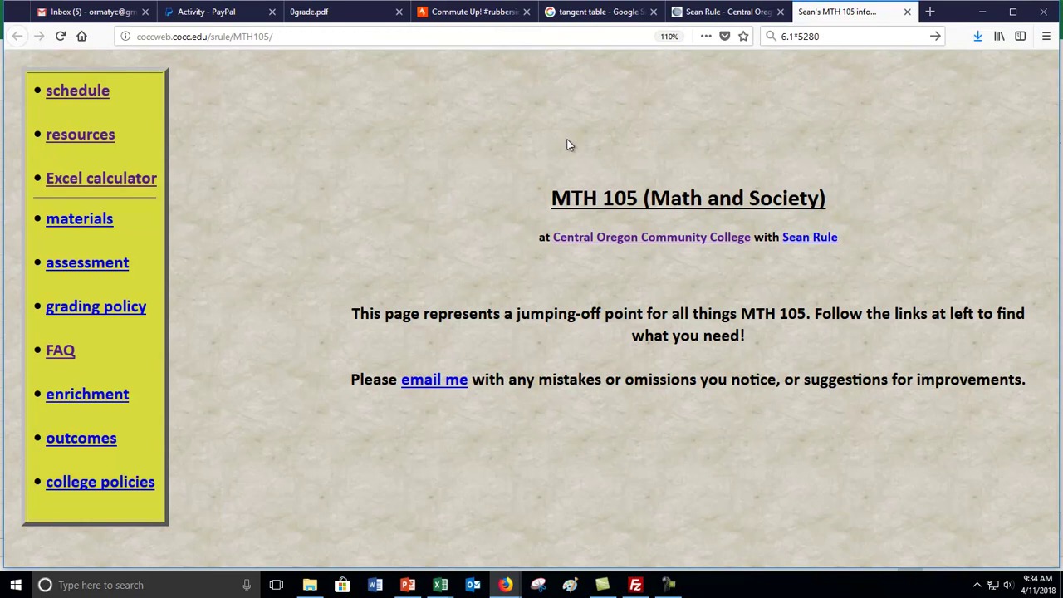